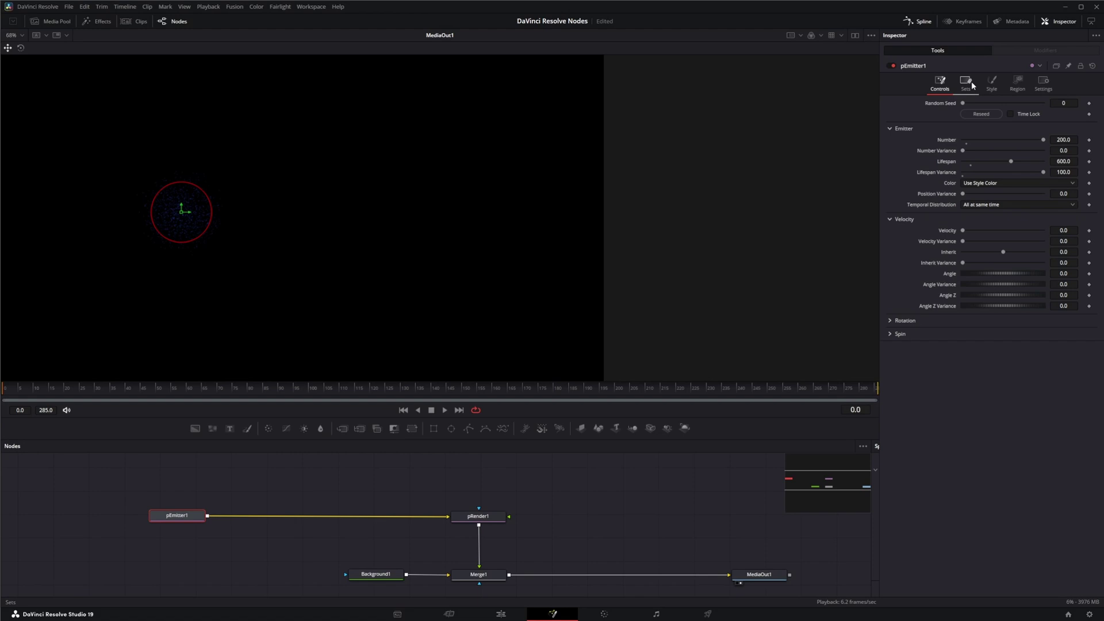
Step: Review pEmitter1's Style, Region and Controls settings in the Inspector
left_click(992, 83)
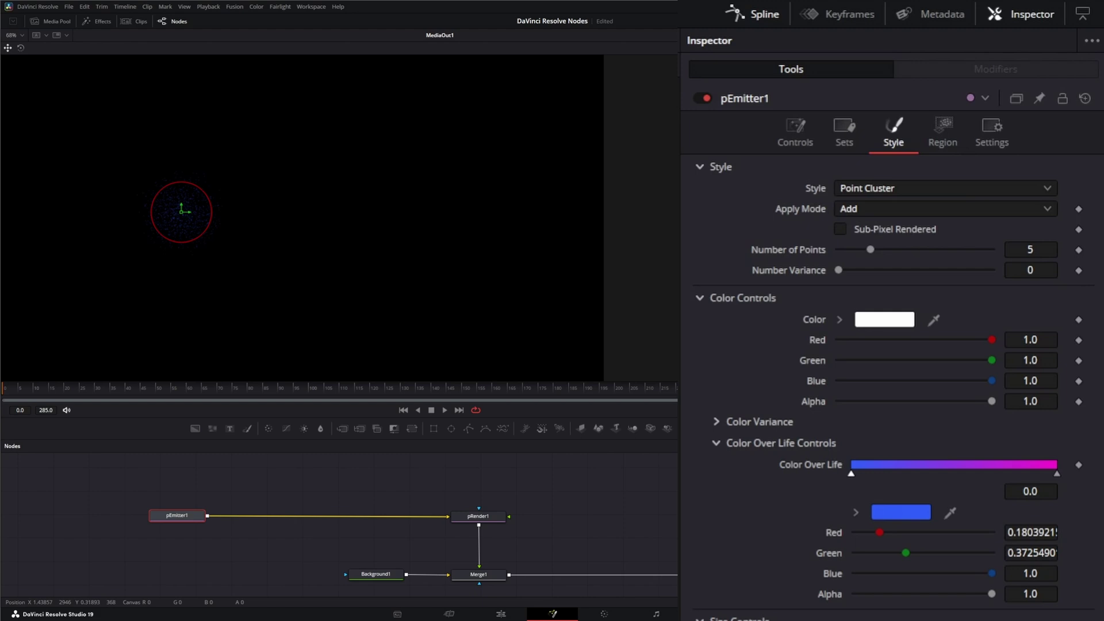
left_click(950, 122)
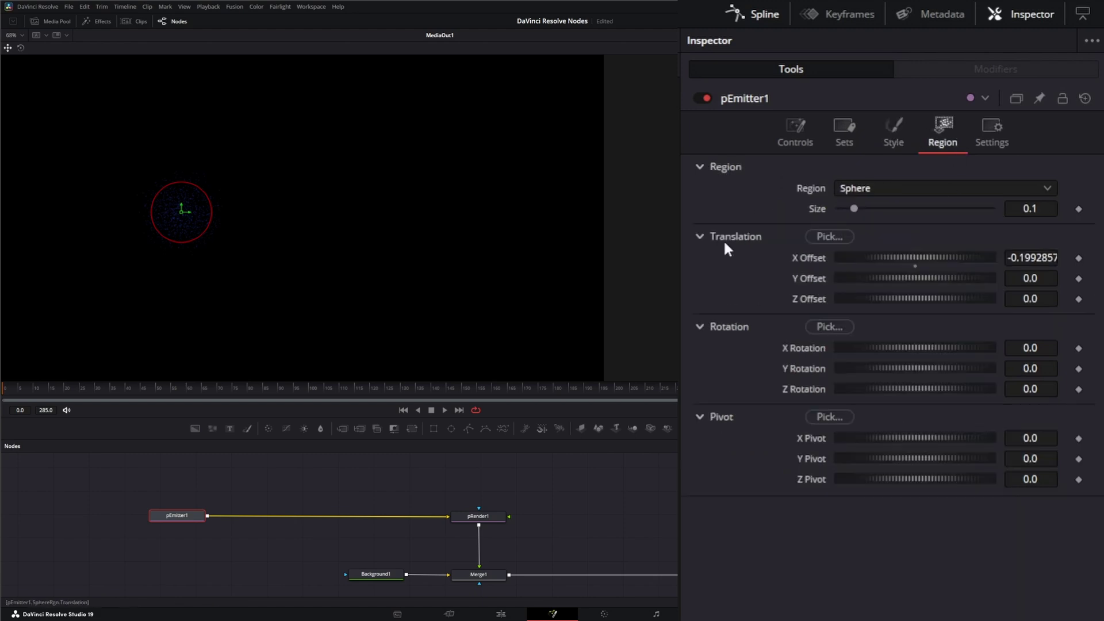
left_click(790, 136)
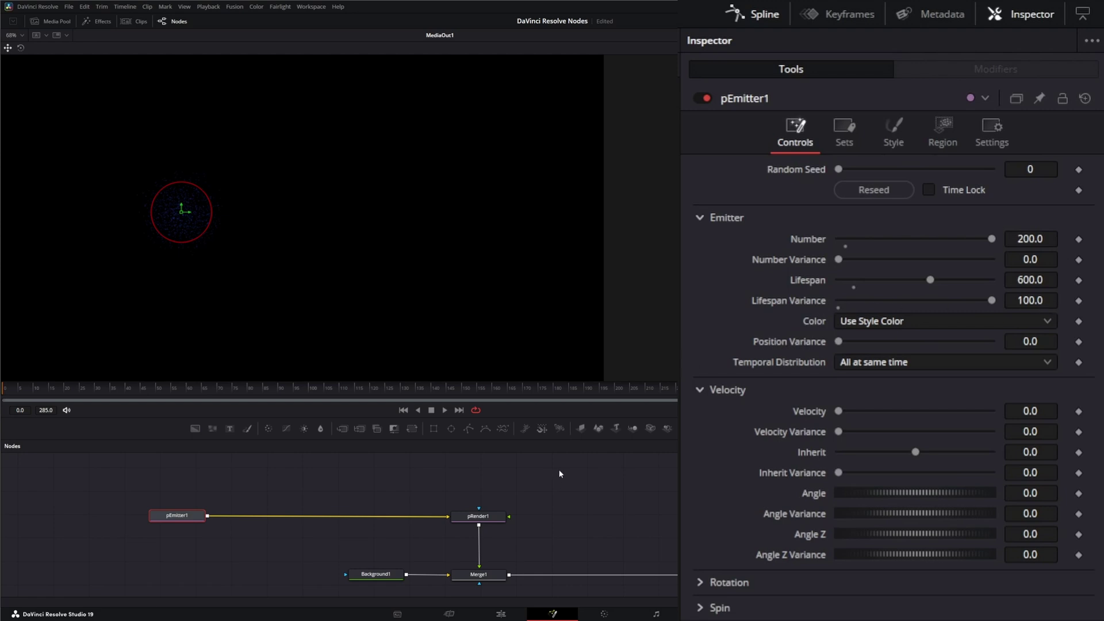
Step: Play the particle animation briefly, then stop and rewind to frame 0
left_click(445, 411)
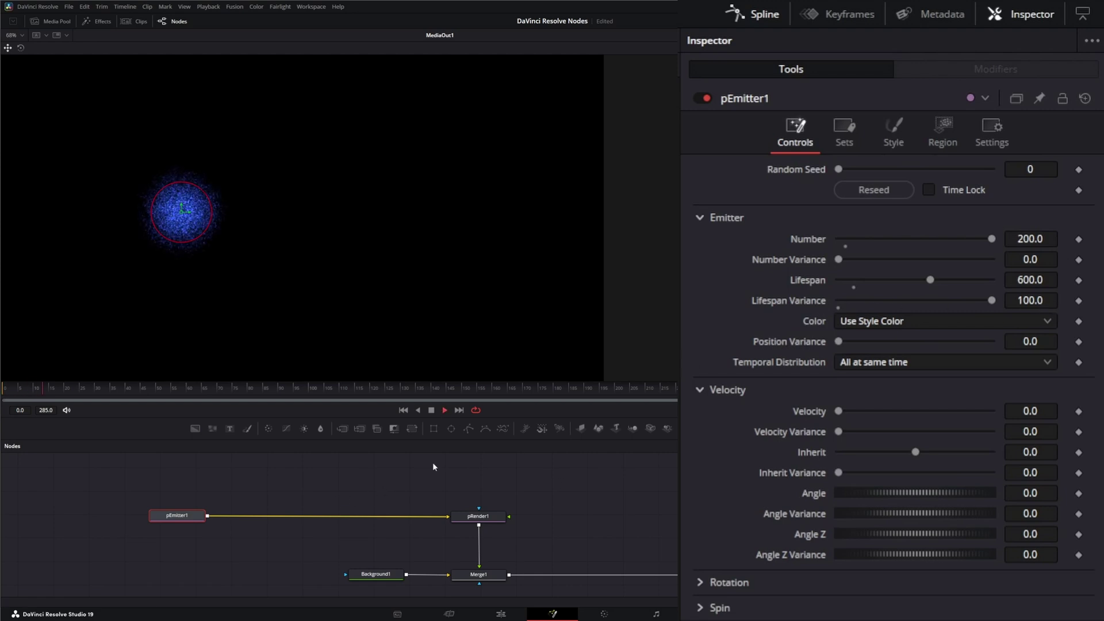
left_click(431, 410)
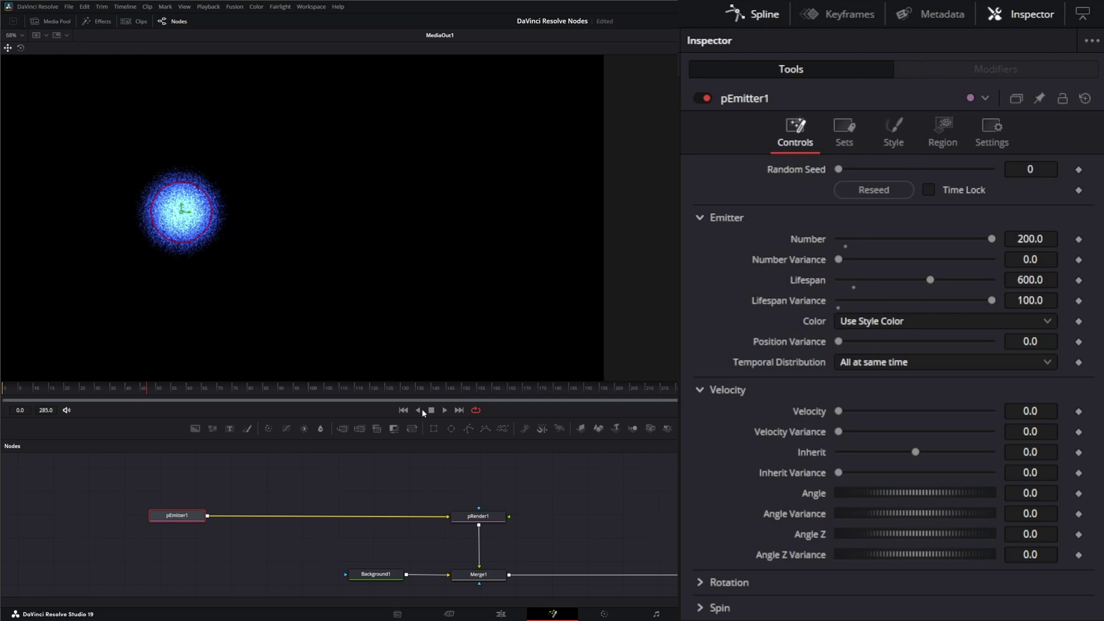
left_click(403, 411)
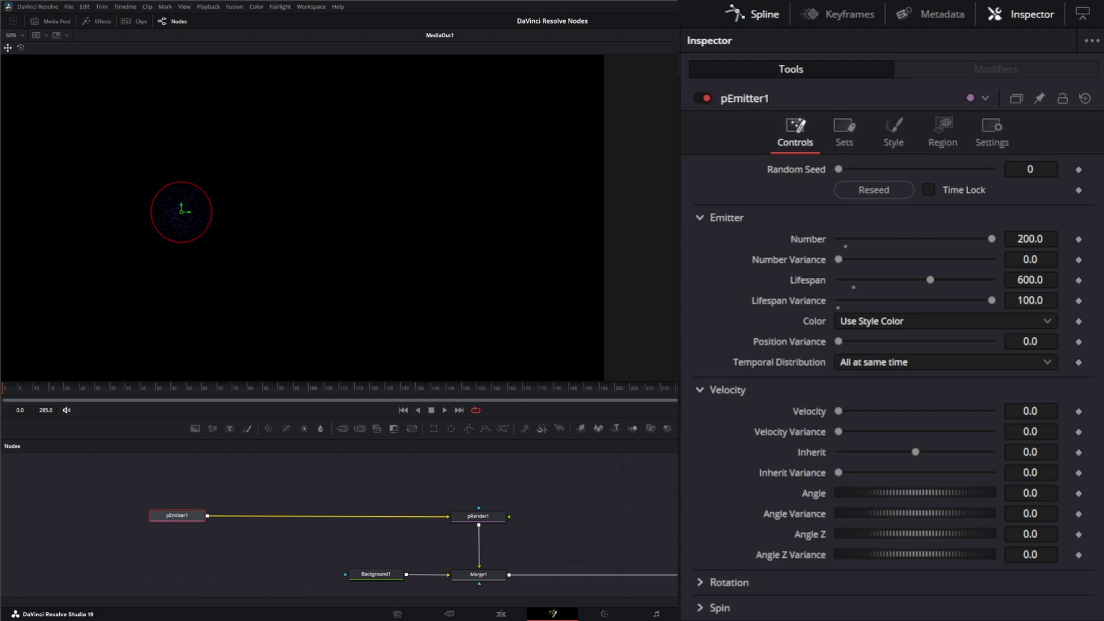
Step: Add a pVortex node and insert it between pEmitter1 and pRender1
left_click(357, 493)
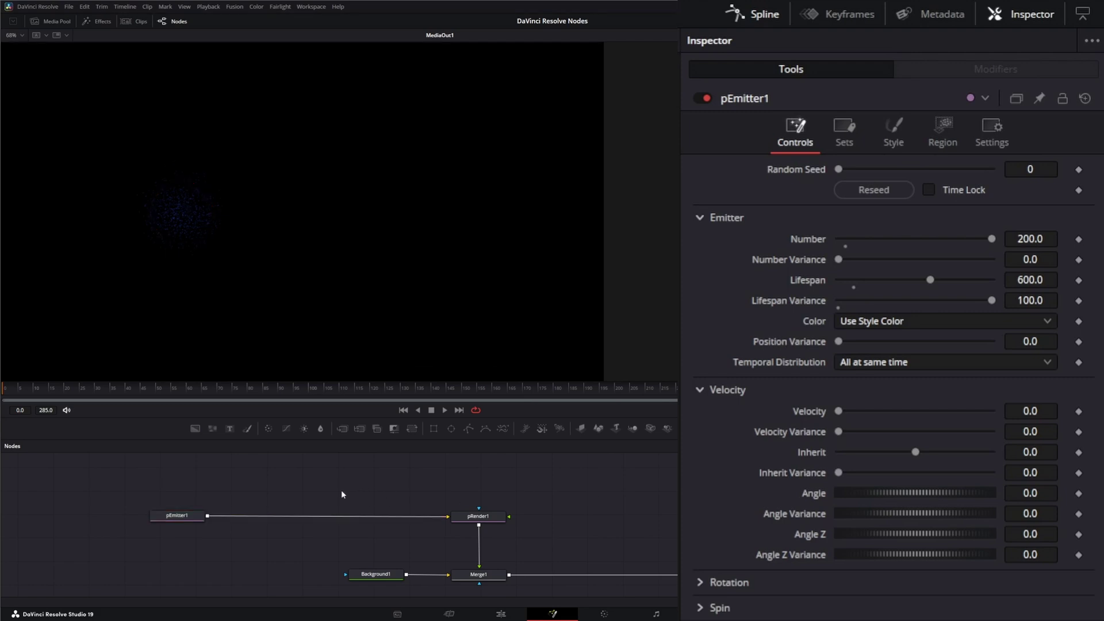
key("shift+space")
type("ptan")
key("BackSpace")
key("BackSpace")
key("BackSpace")
type("vo")
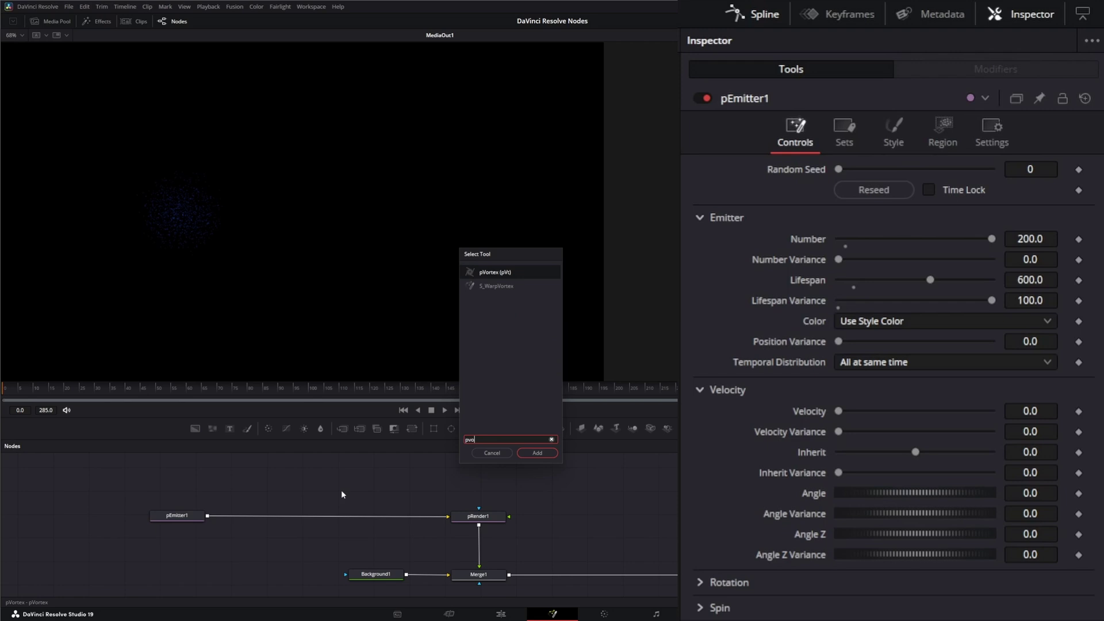
type("r")
key("Return")
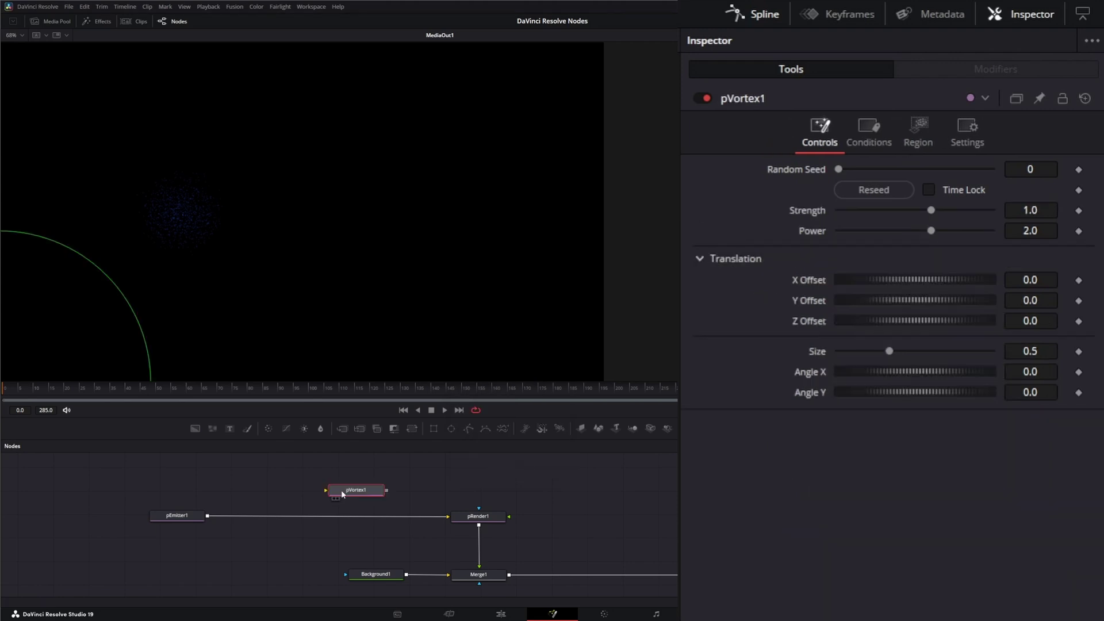
left_click_drag(351, 495, 293, 520)
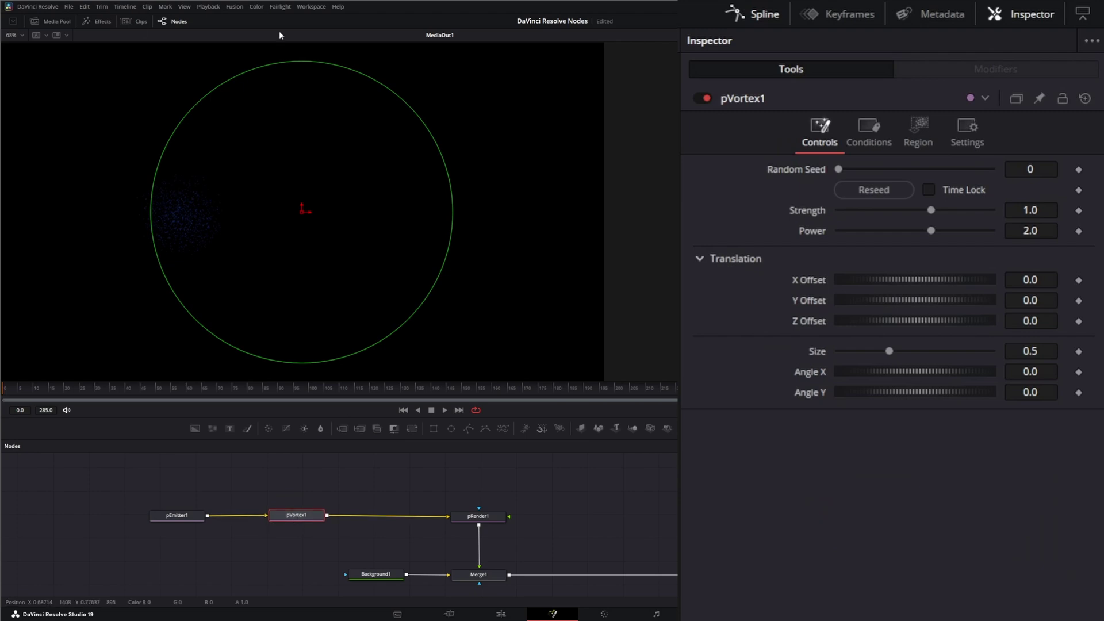
Step: Set pVortex1's Region Mode to When inside region, leaving Region at All
left_click(933, 123)
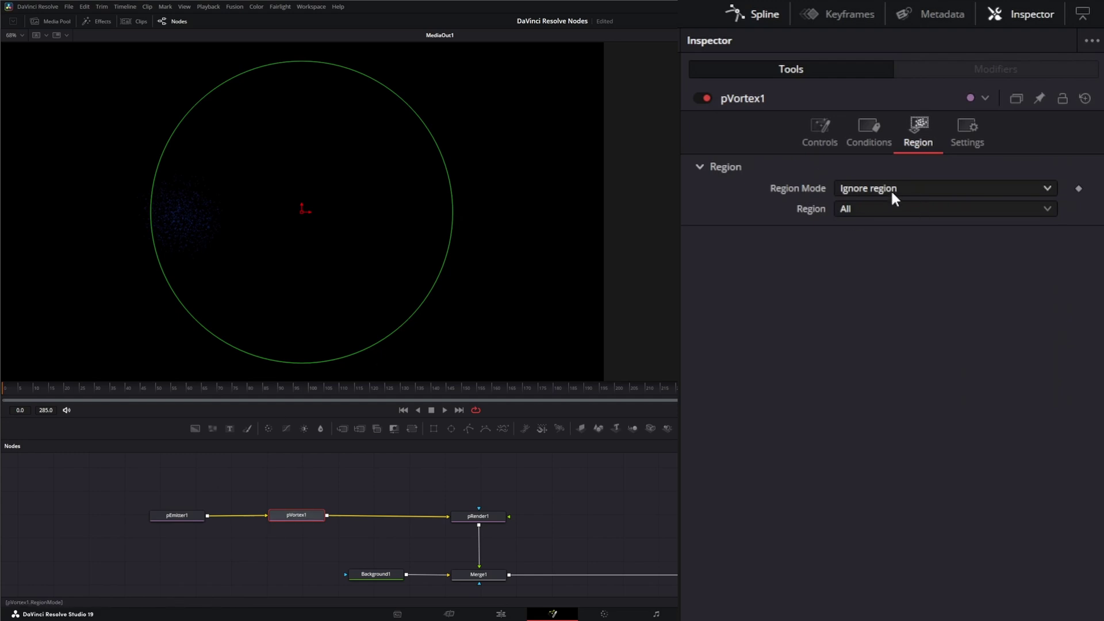
left_click(865, 190)
left_click(891, 246)
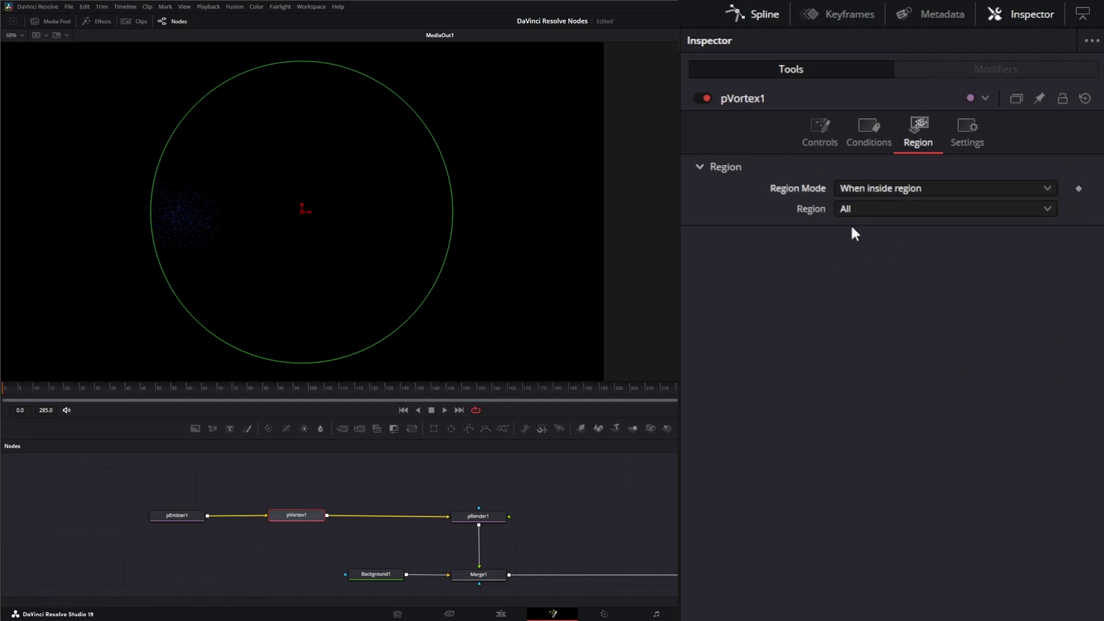
left_click(821, 141)
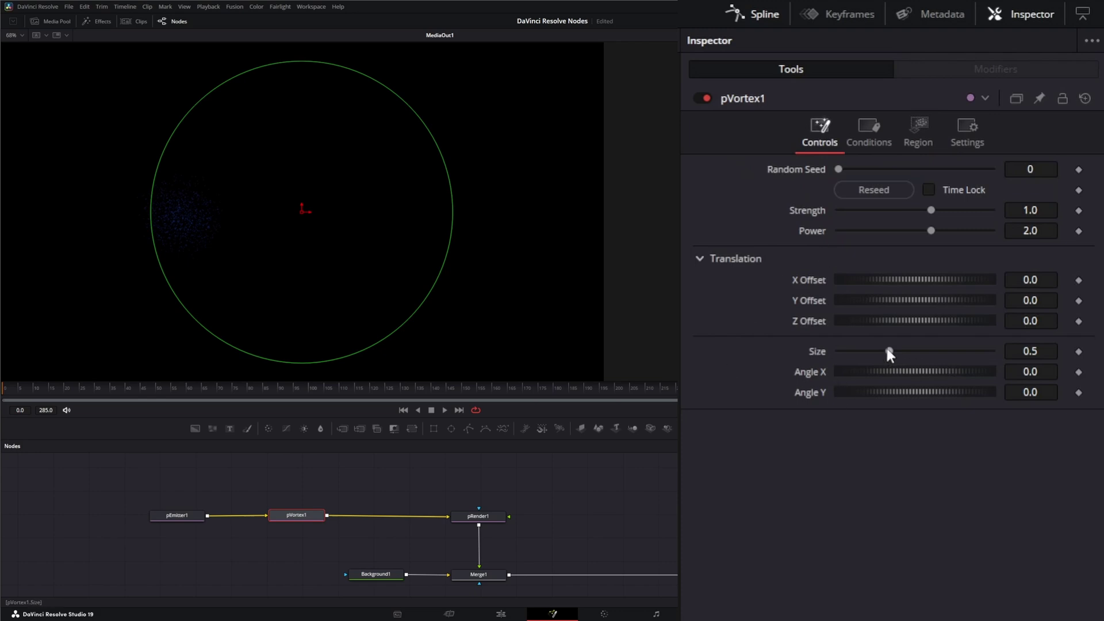
Step: Try pVortex1's Size, reset it to 0.5, then reduce it to 0.217
mouse_move(890, 352)
left_mouse_down()
mouse_move(857, 353)
mouse_move(876, 352)
left_mouse_up()
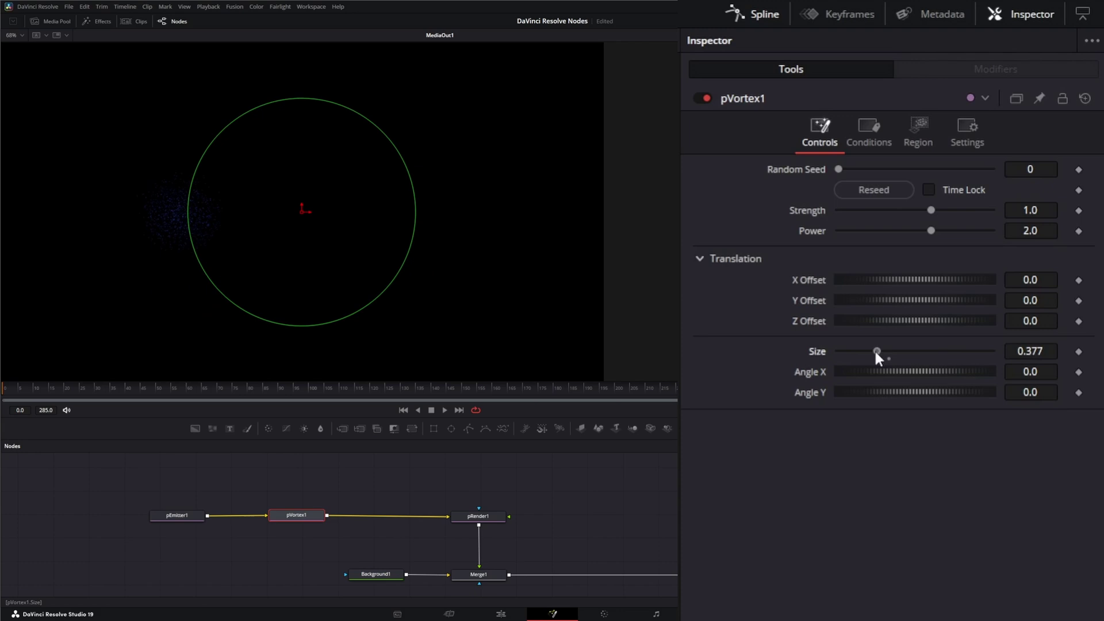
double_click(876, 351)
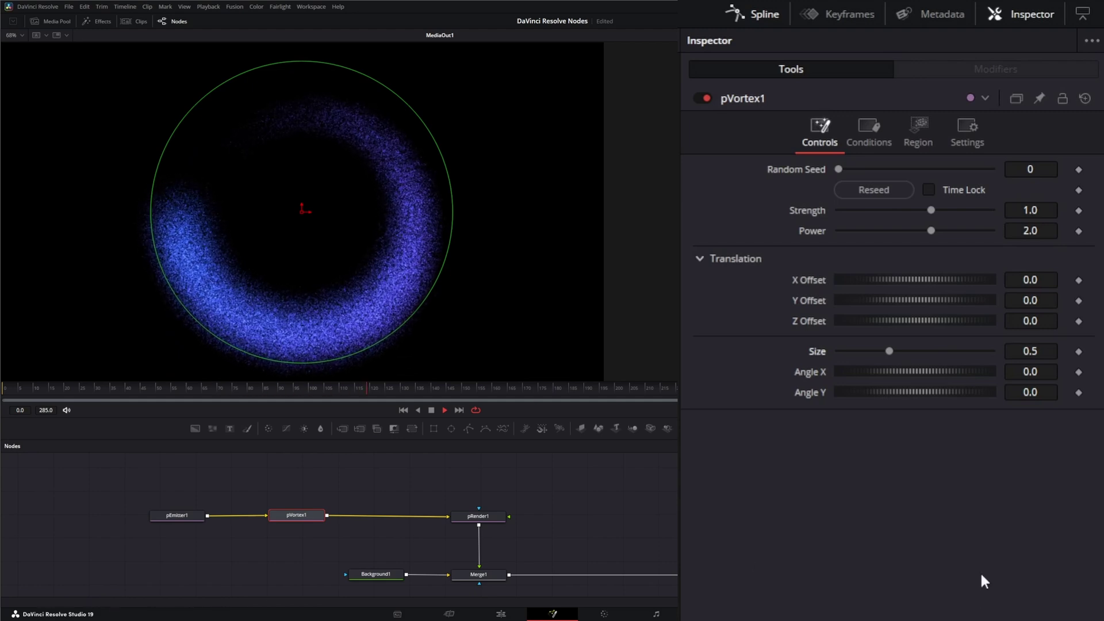
left_click_drag(889, 351, 860, 349)
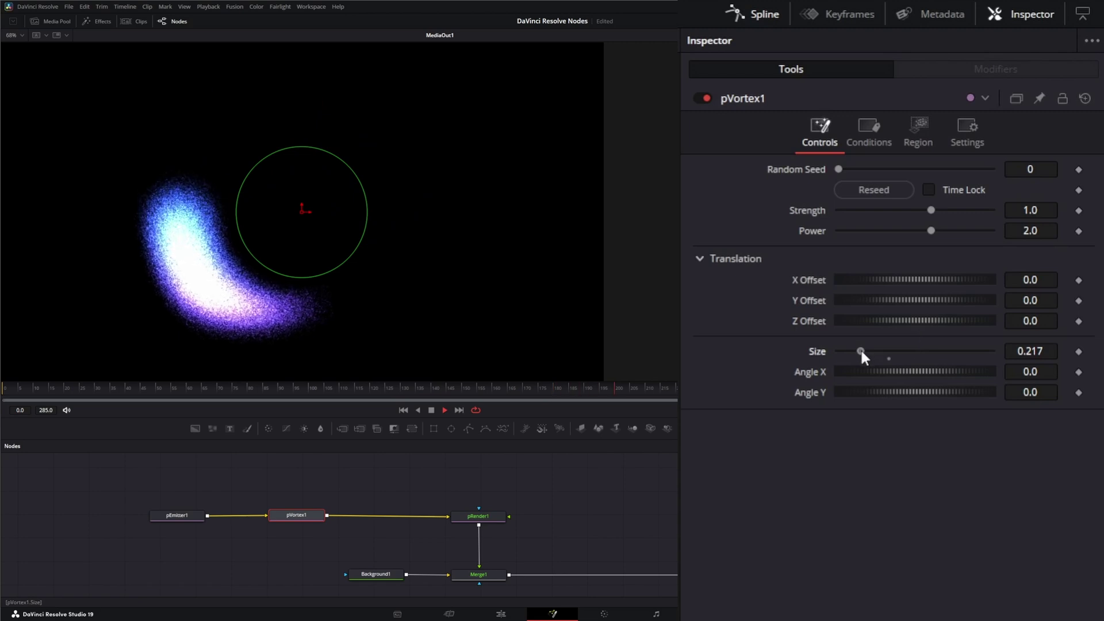
Step: Move pEmitter1's emitter to the far left of the frame, outside the vortex circle
left_click(178, 516)
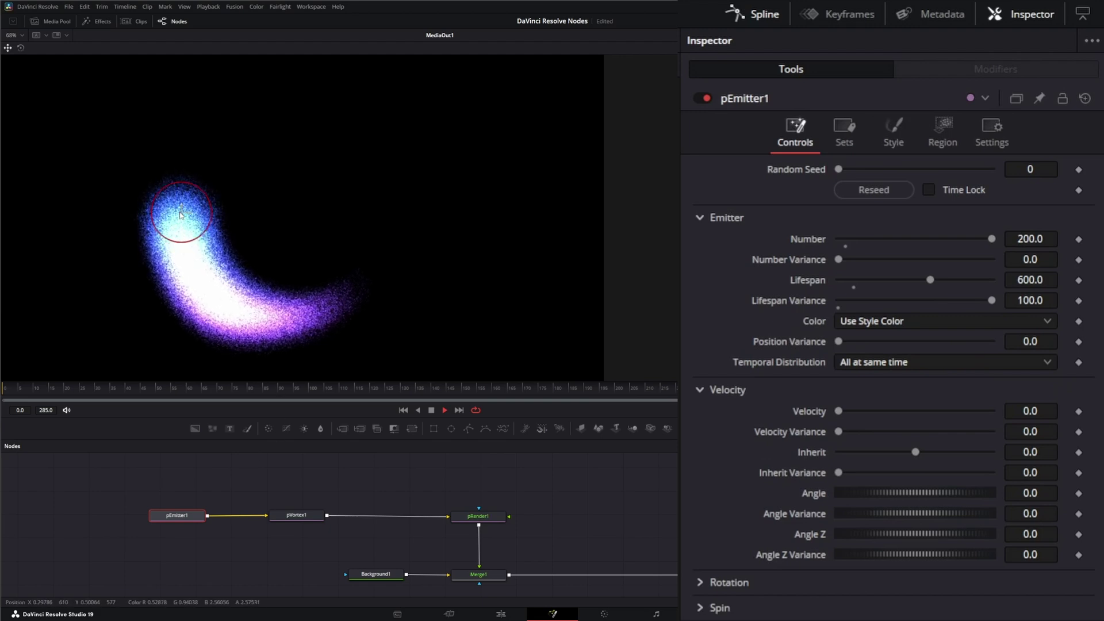
left_click_drag(180, 215, 111, 211)
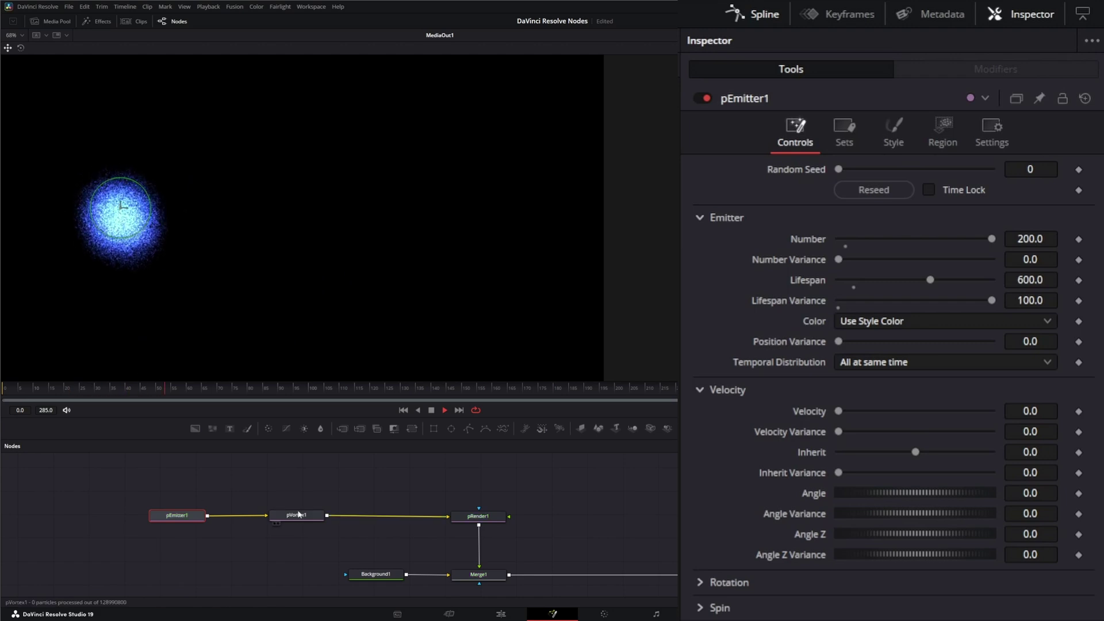
left_click(295, 516)
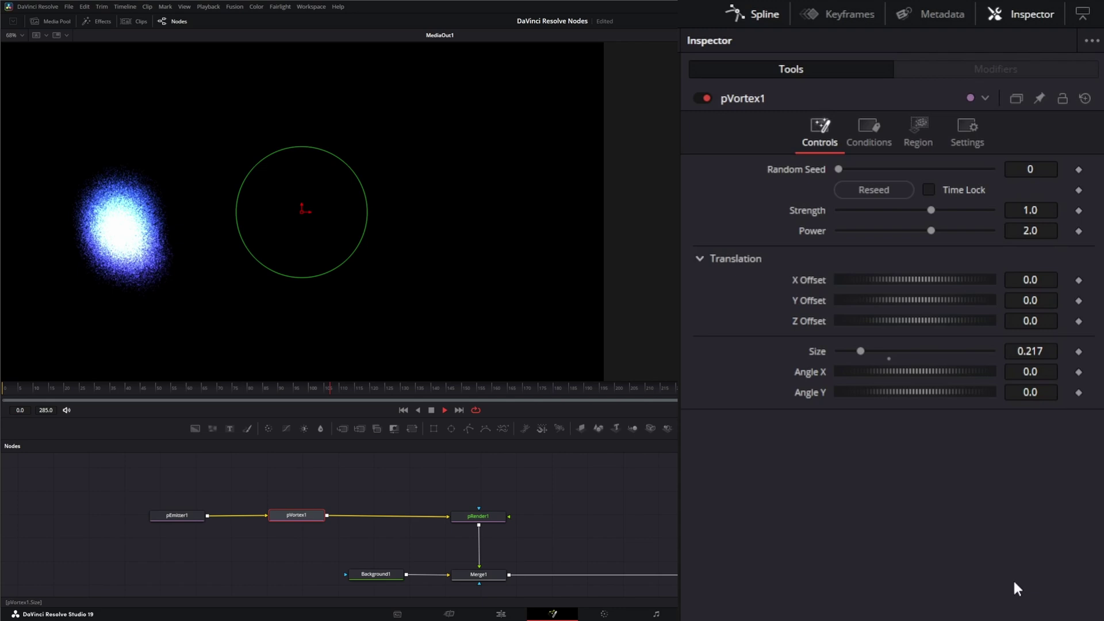
Step: Sweep pVortex1's Strength through negative values and leave it at the maximum 5.0
left_click_drag(930, 208, 1008, 212)
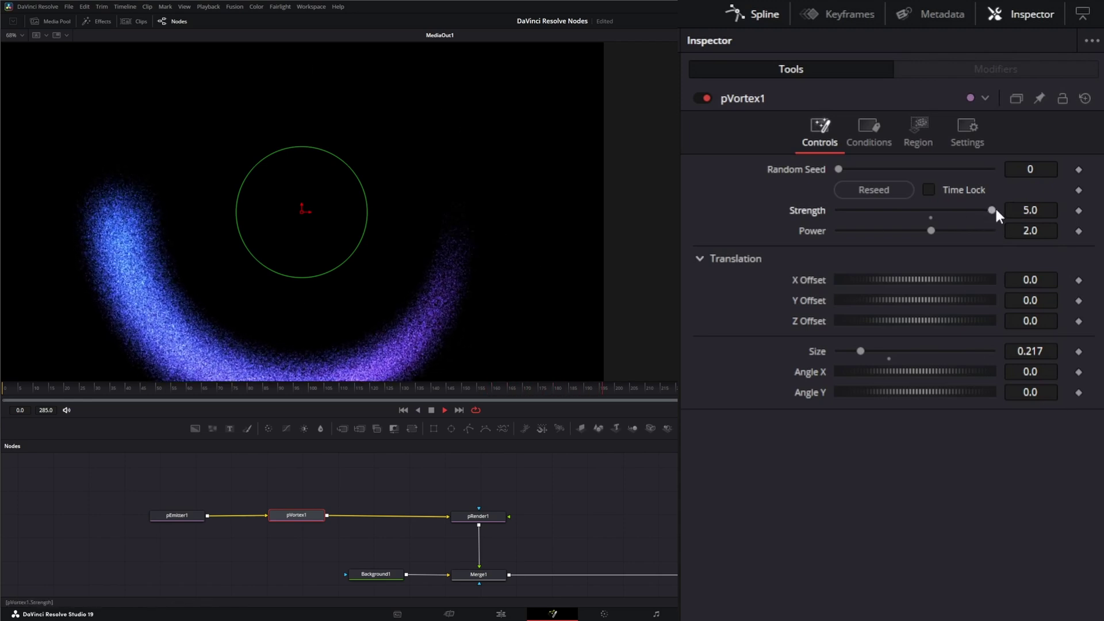
left_click_drag(991, 209, 820, 208)
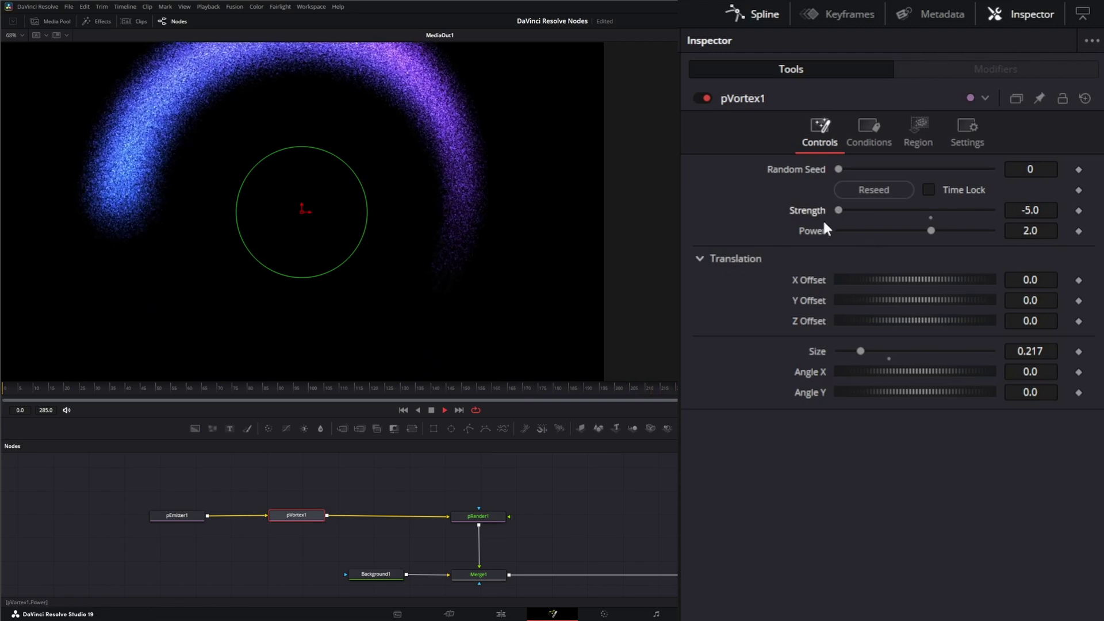
left_click_drag(838, 210, 1005, 218)
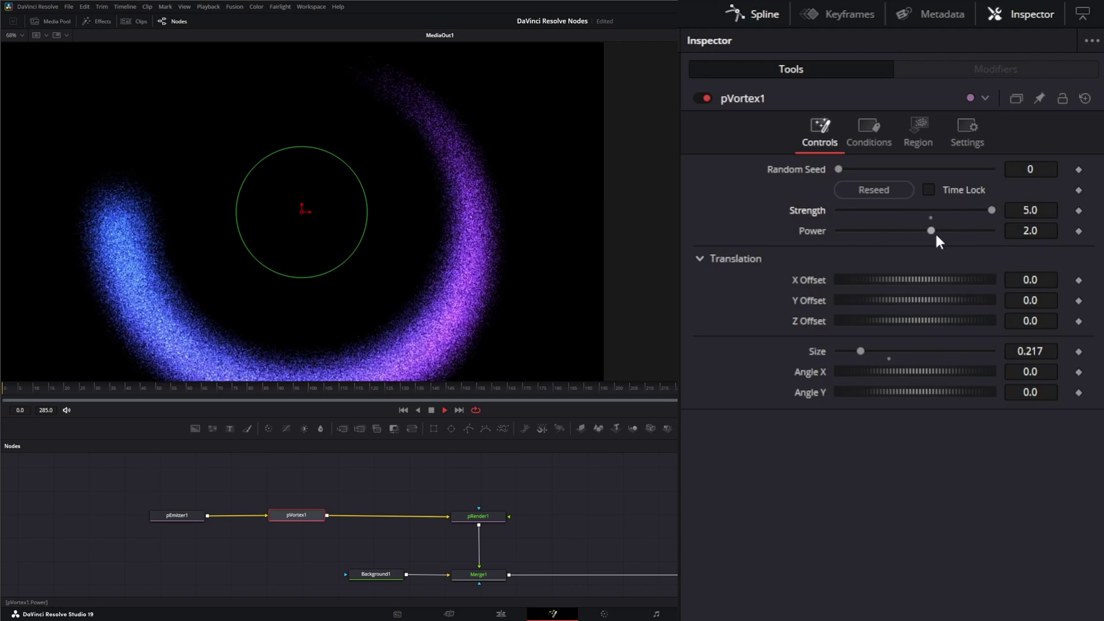
Step: Tune pVortex1's Power during playback, settling at -0.02 to form the particle ring
left_click_drag(931, 230, 1023, 233)
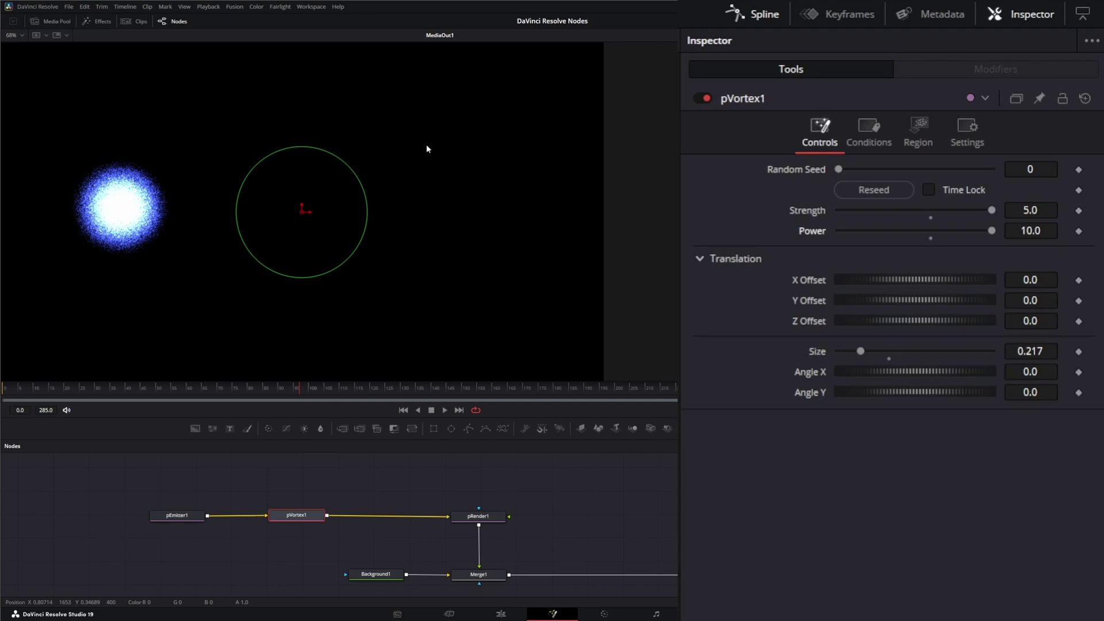
left_click_drag(994, 231, 917, 229)
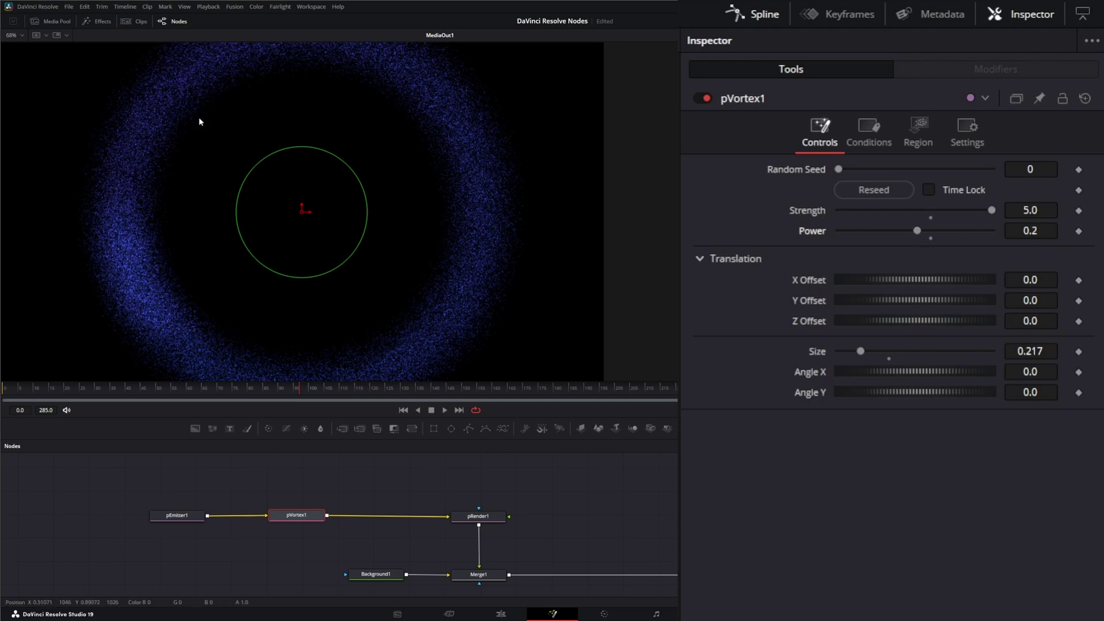
left_click(445, 413)
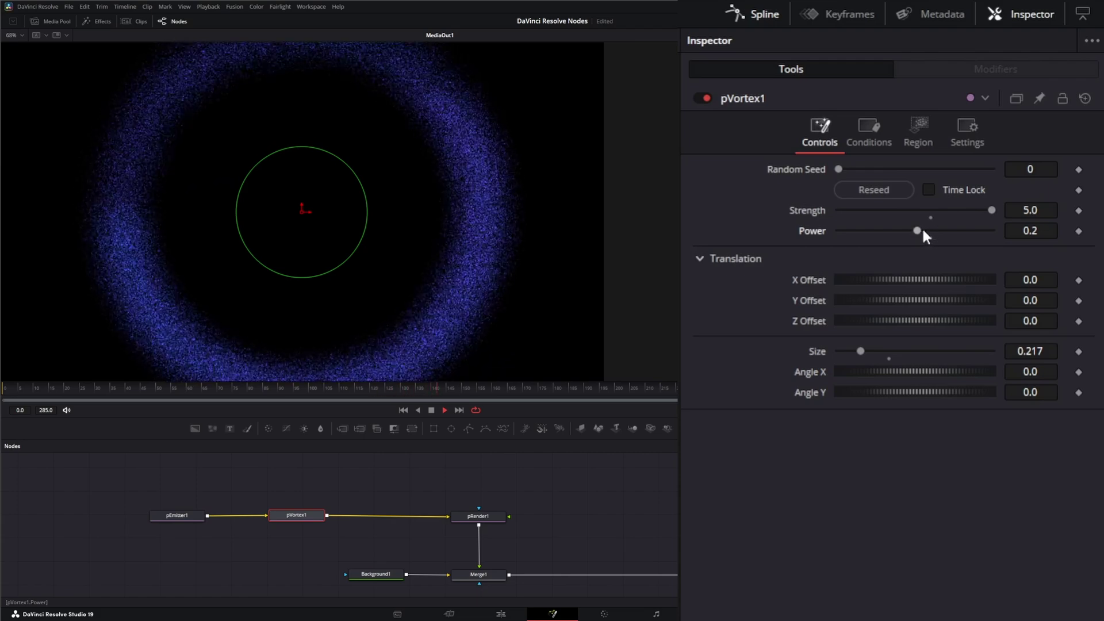
mouse_move(916, 230)
left_mouse_down()
mouse_move(935, 228)
mouse_move(914, 228)
left_mouse_up()
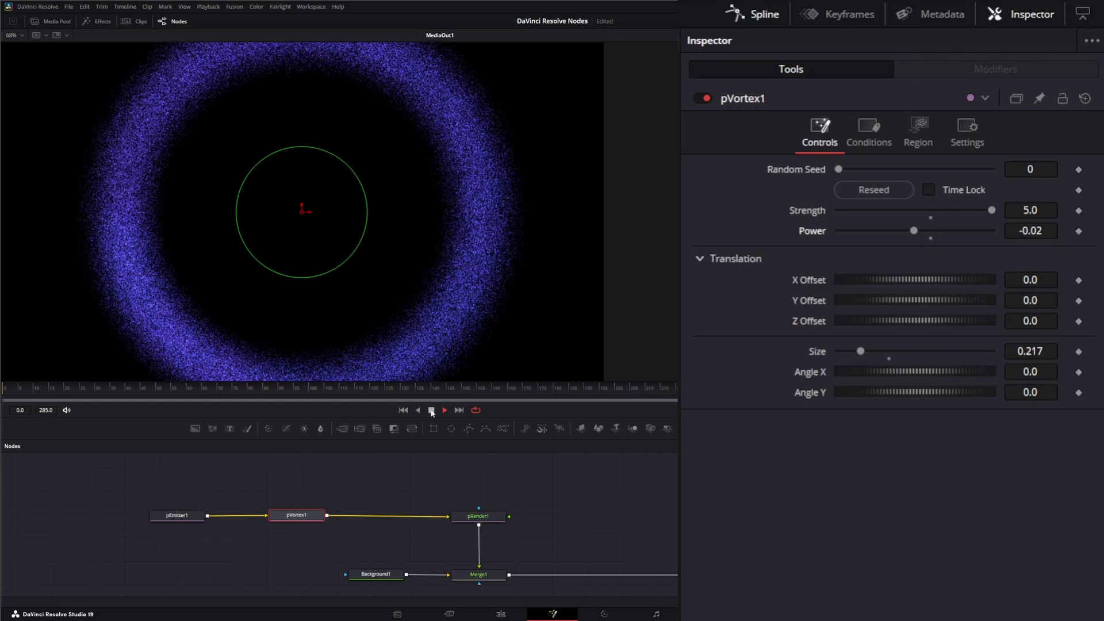
left_click(432, 410)
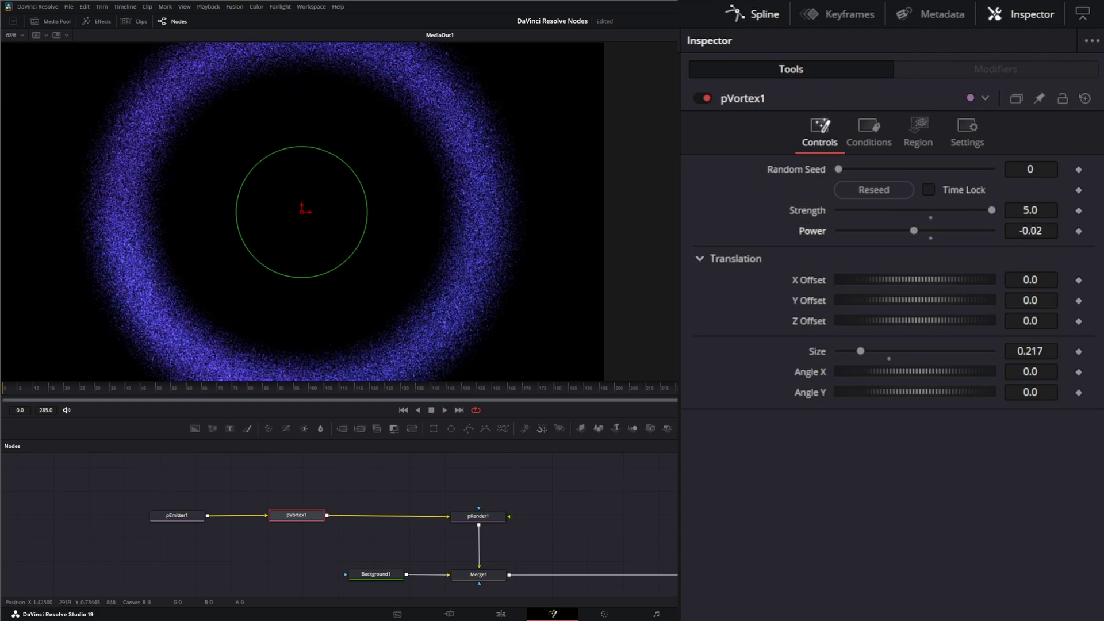
Step: Set pRender1's Pre-Generate Frames to 100 so the ring exists at frame 0
left_click(403, 410)
left_click(475, 517)
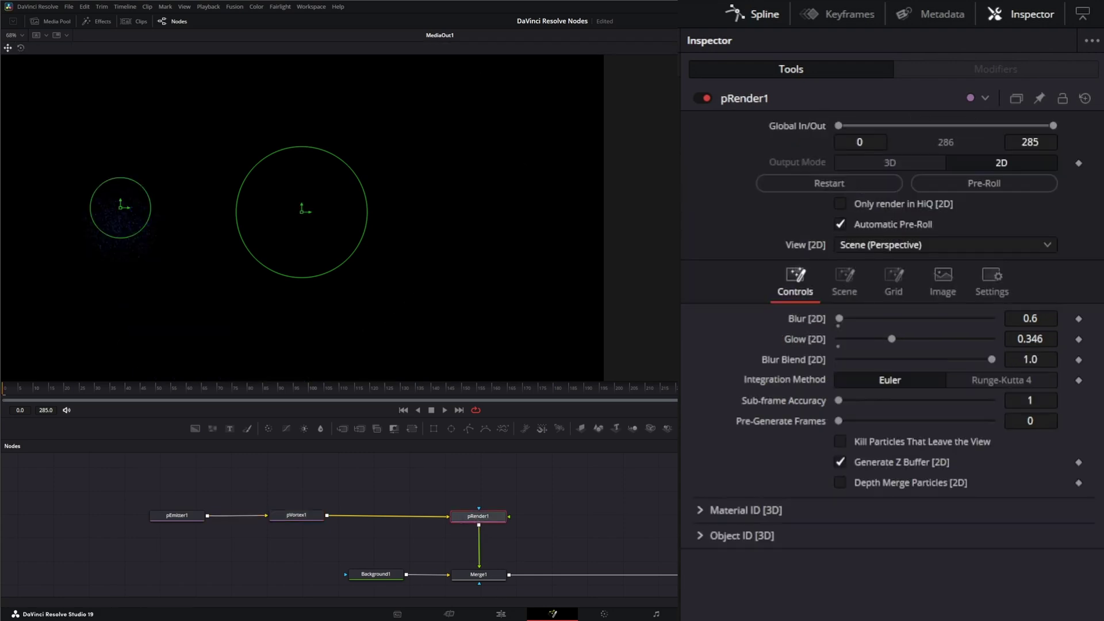
left_click_drag(840, 421, 1010, 420)
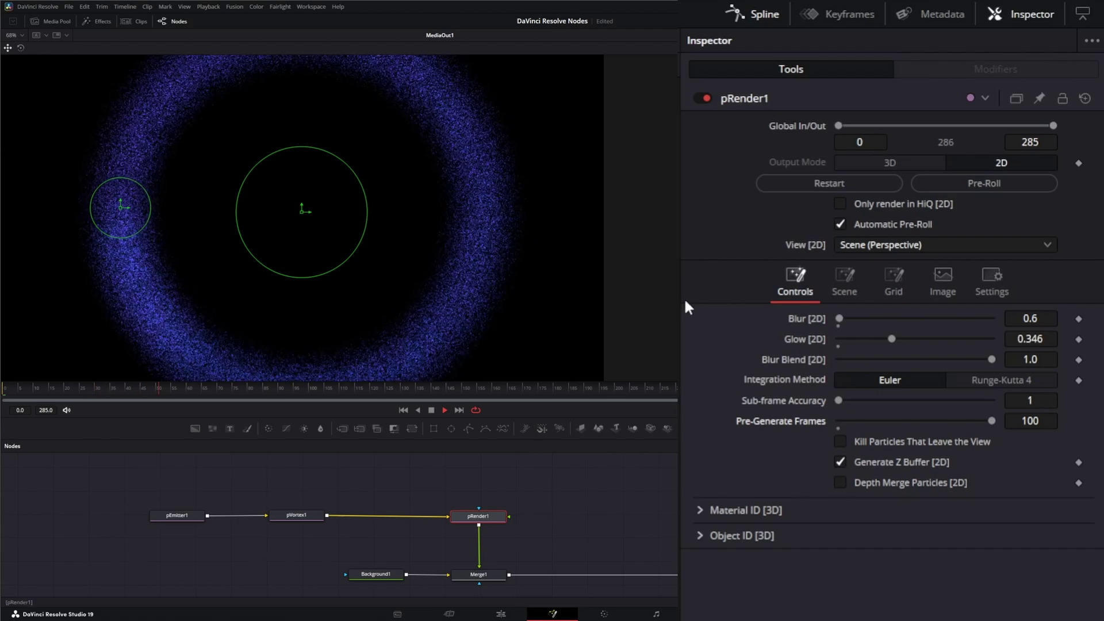
left_click(432, 410)
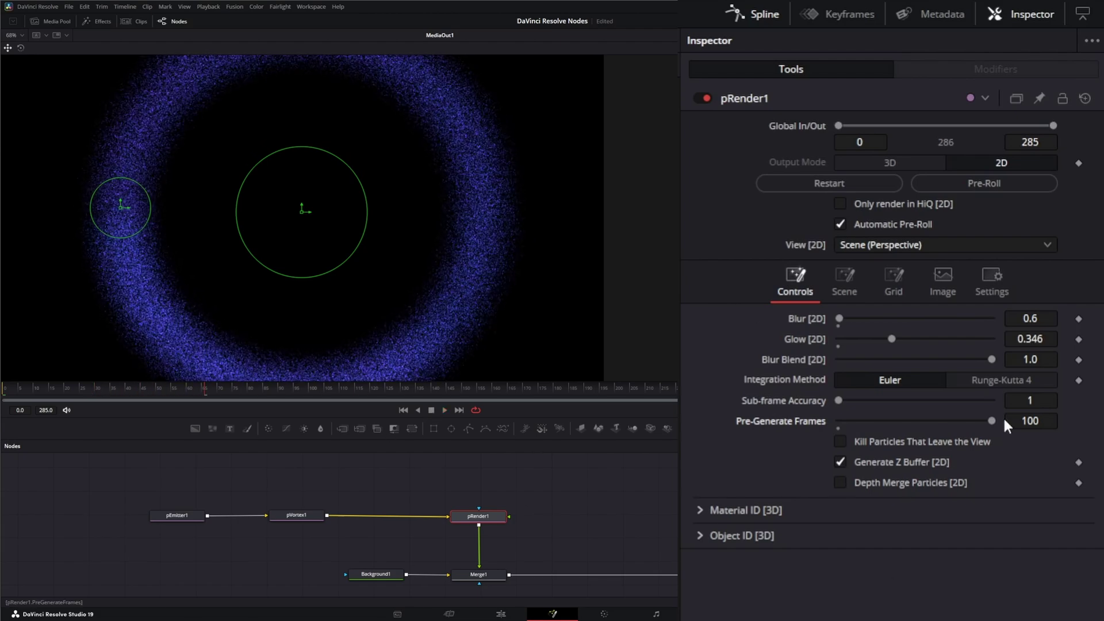
left_click(296, 515)
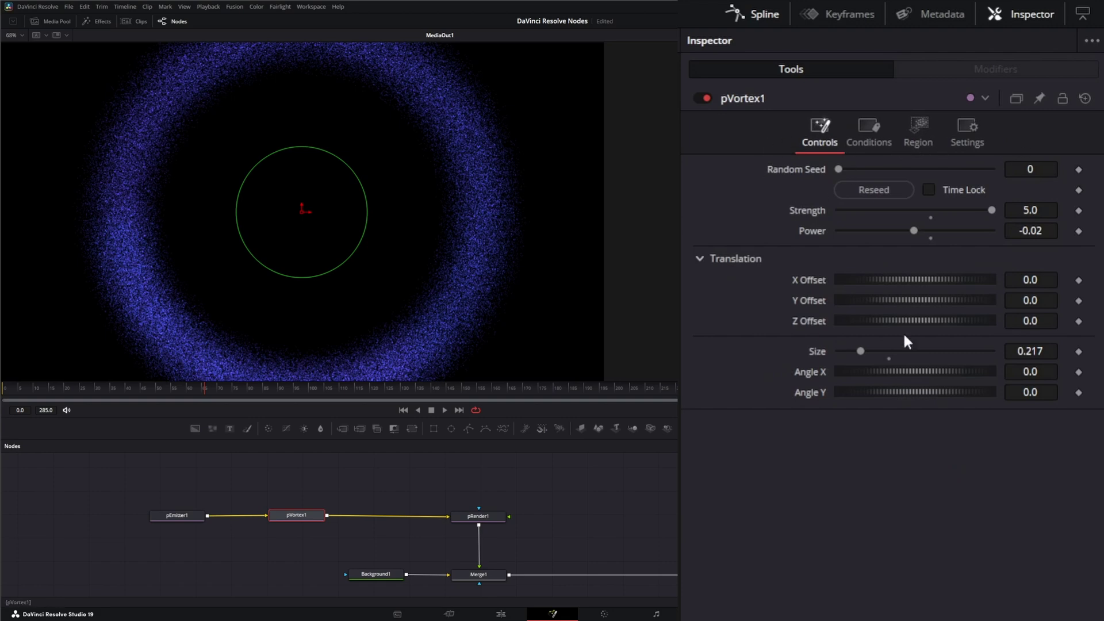
Step: Set pVortex1's Probability to 0.412 and confirm Region Mode When inside region, Region All
left_click(868, 135)
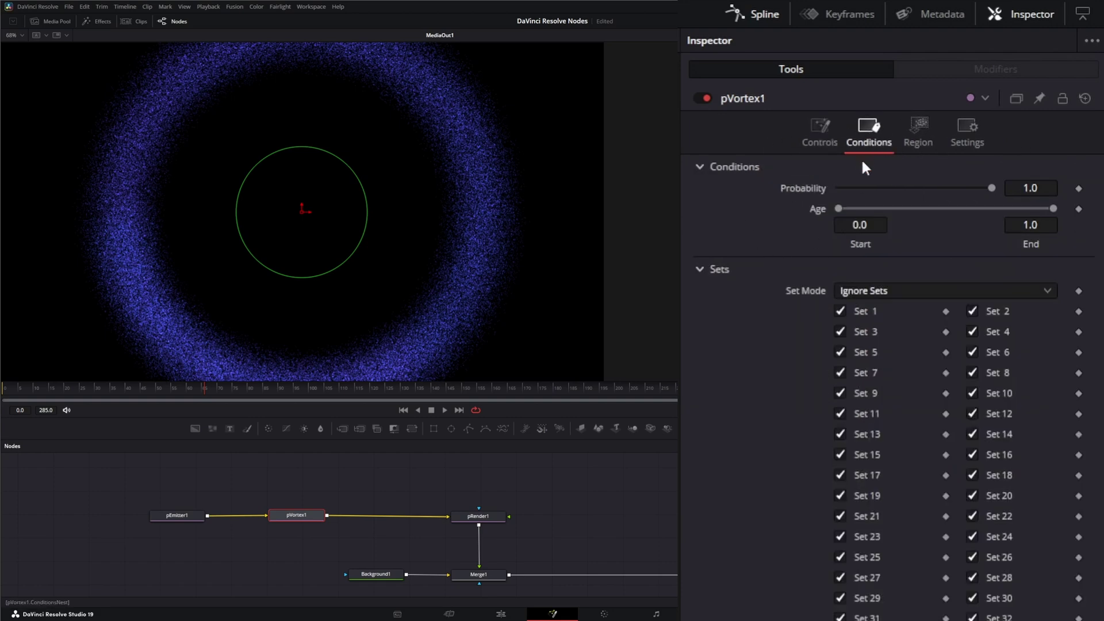
left_click_drag(989, 188, 1039, 189)
left_click(925, 132)
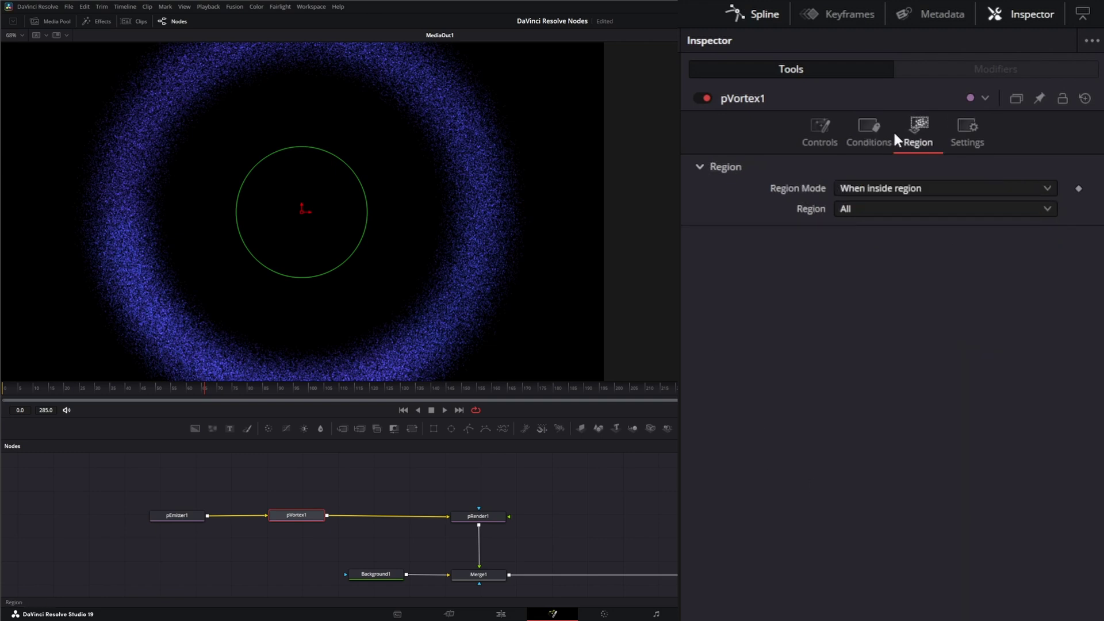
left_click(874, 189)
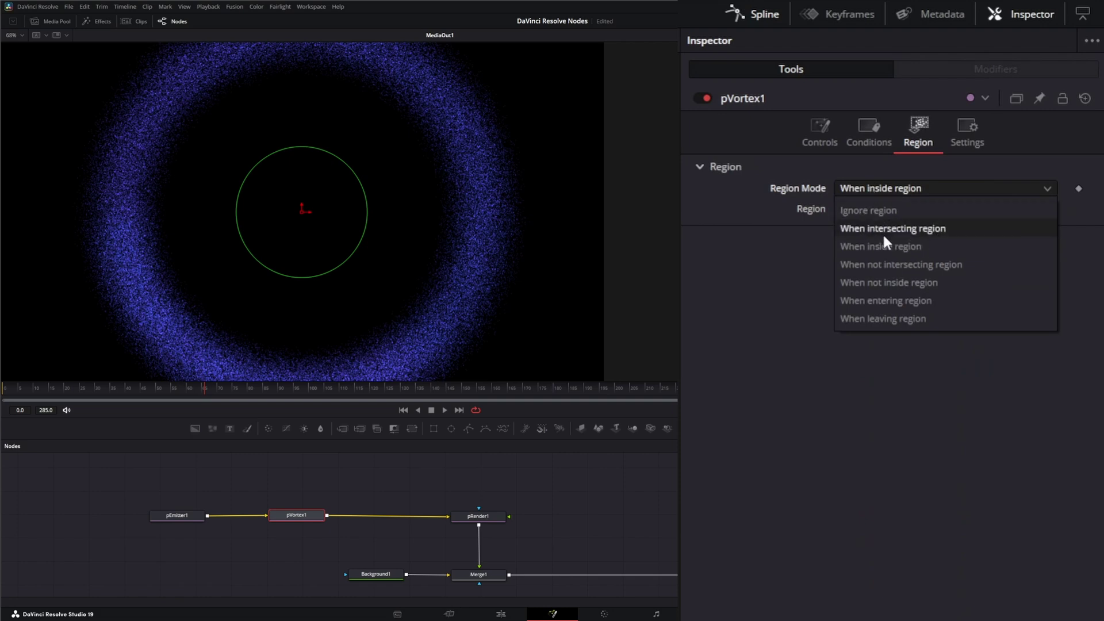
left_click(777, 283)
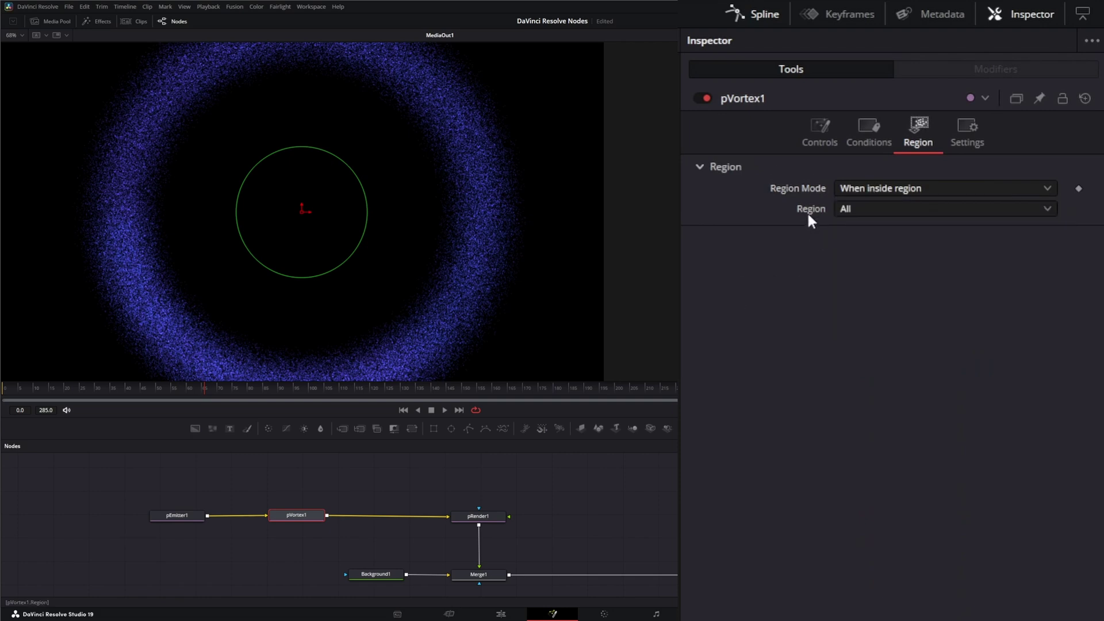
left_click(871, 208)
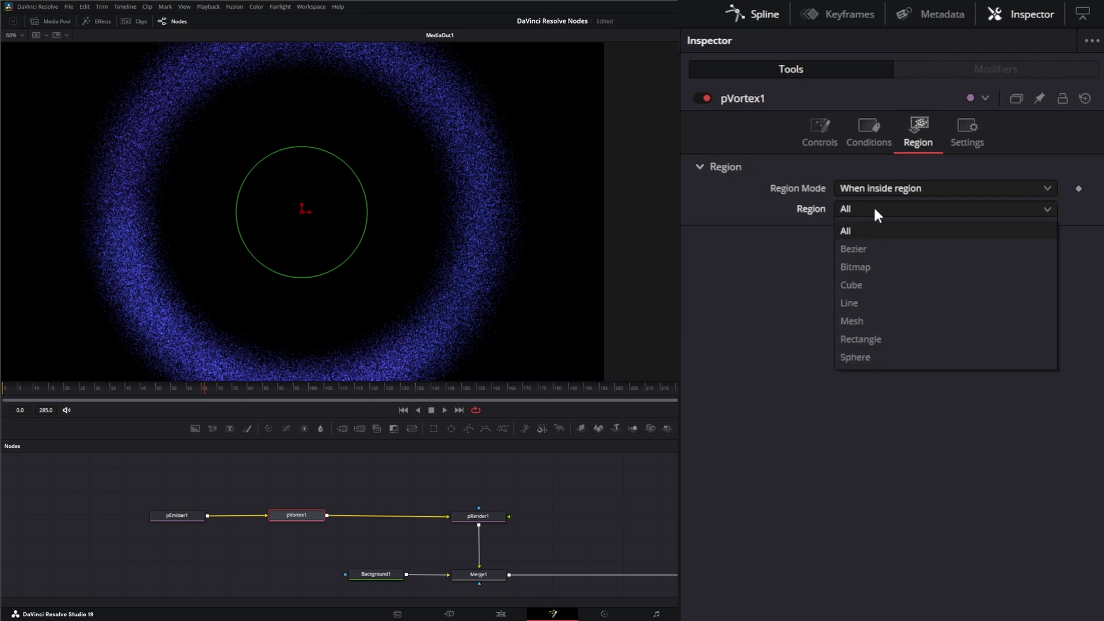
Step: Spread the pEmitter1 and pVortex1 nodes further apart in the node graph
left_click_drag(177, 515, 149, 516)
left_click(295, 516)
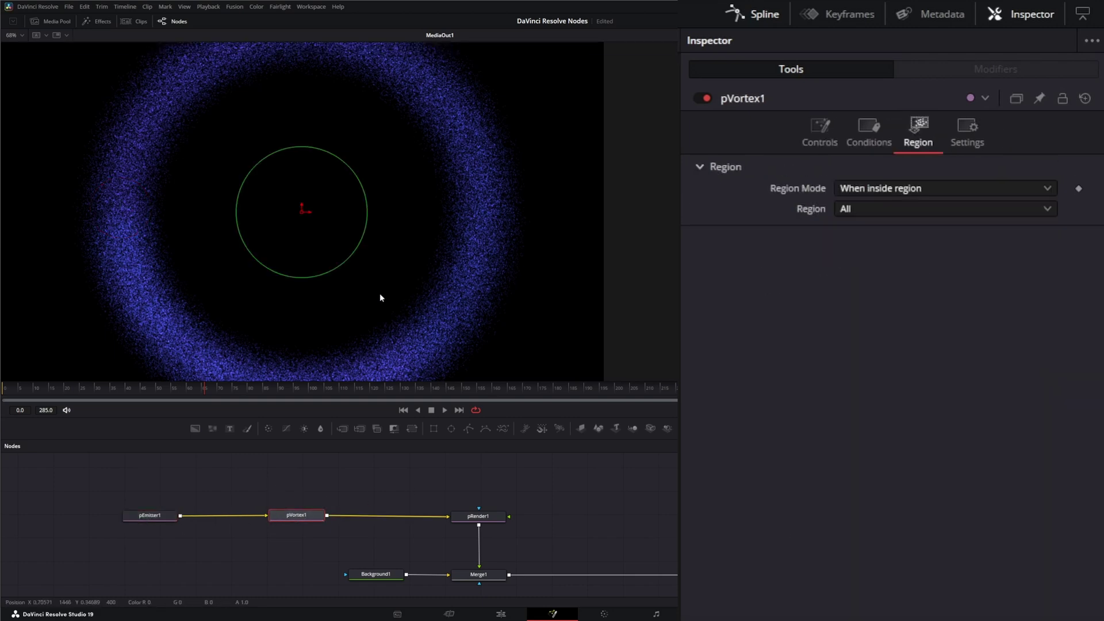
left_click_drag(298, 517, 305, 517)
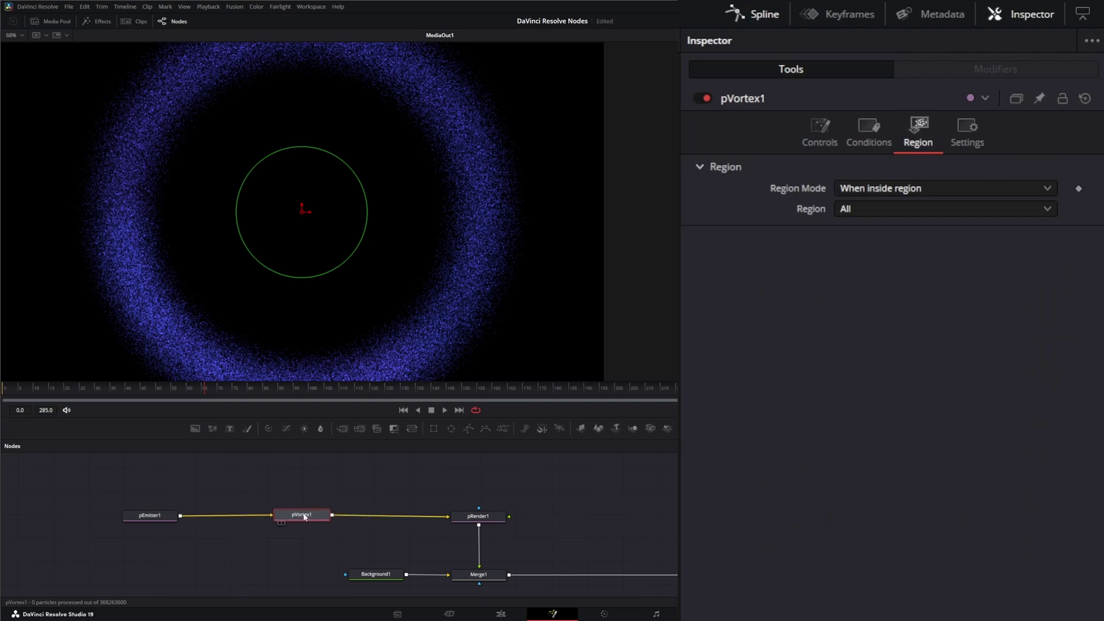
left_click(154, 516)
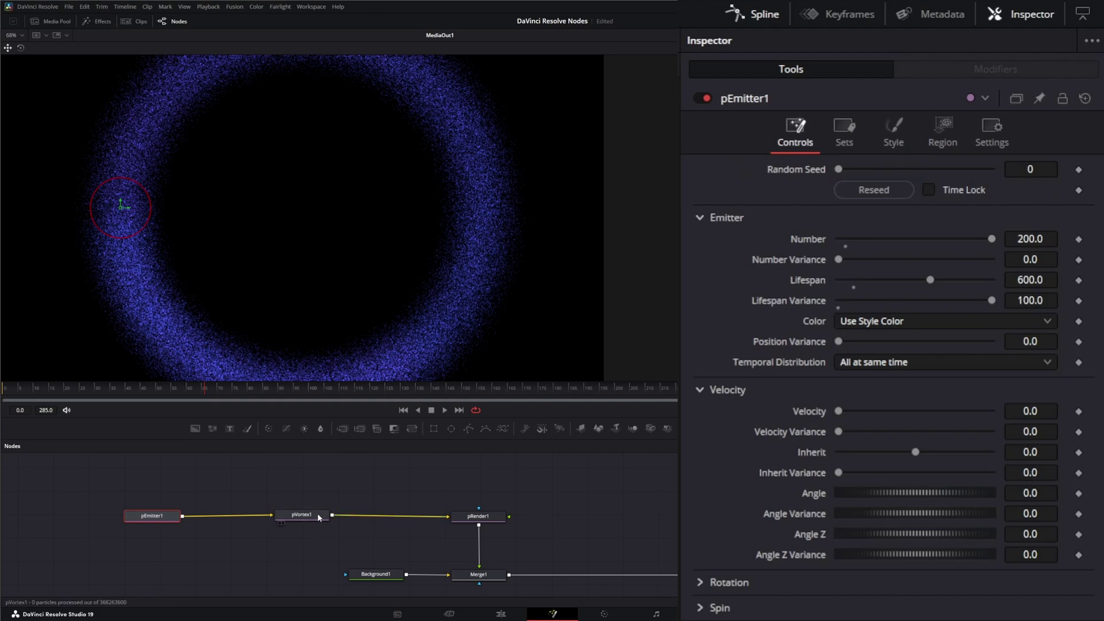
left_click_drag(299, 519, 305, 521)
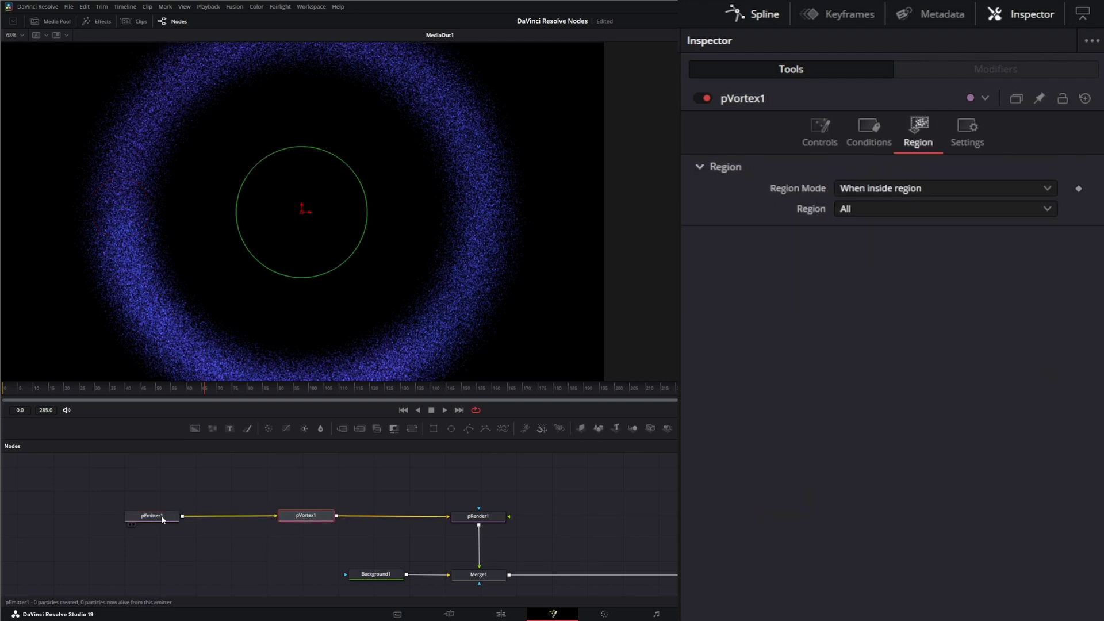
left_click(174, 519)
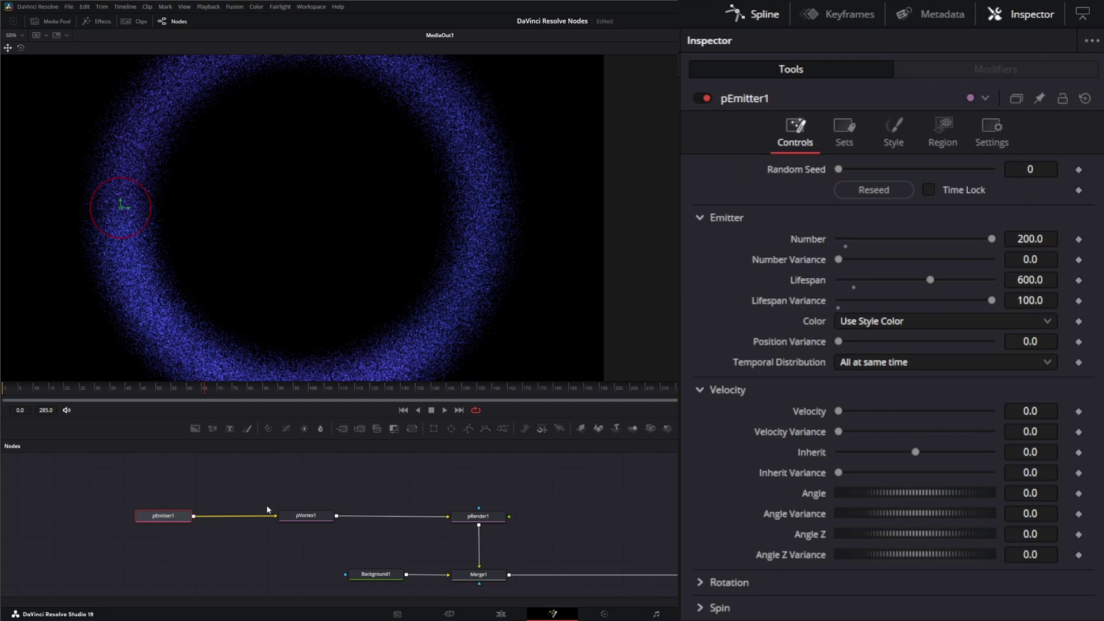
left_click(306, 515)
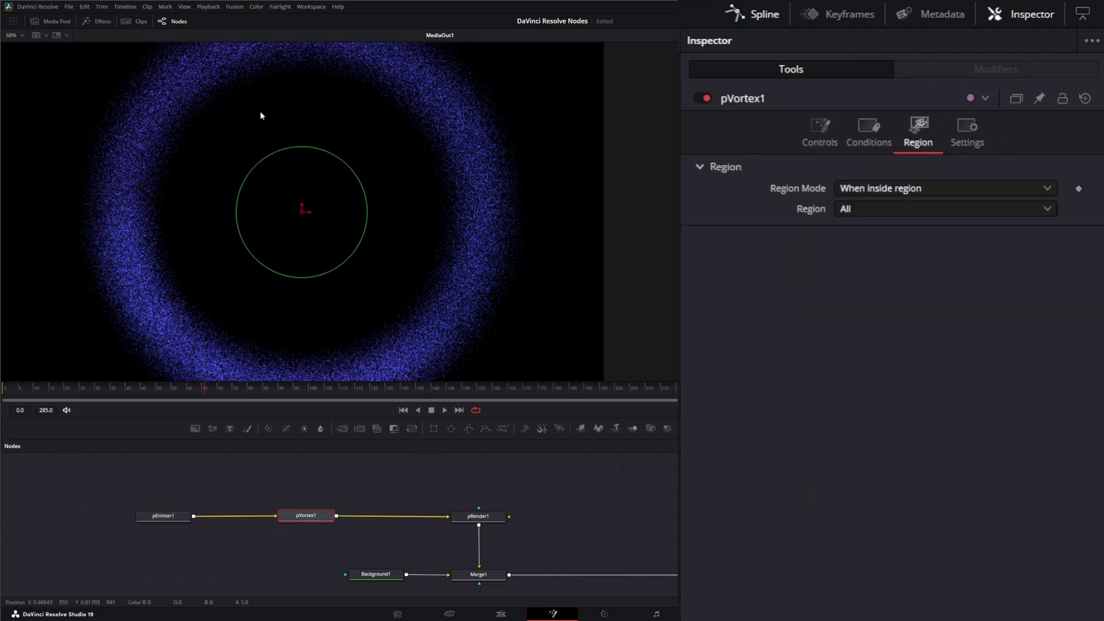
Step: Duplicate pEmitter1 and pVortex1 as pEmitter1_1 and pVortex1_1, placed below the originals
left_click_drag(131, 547, 312, 500)
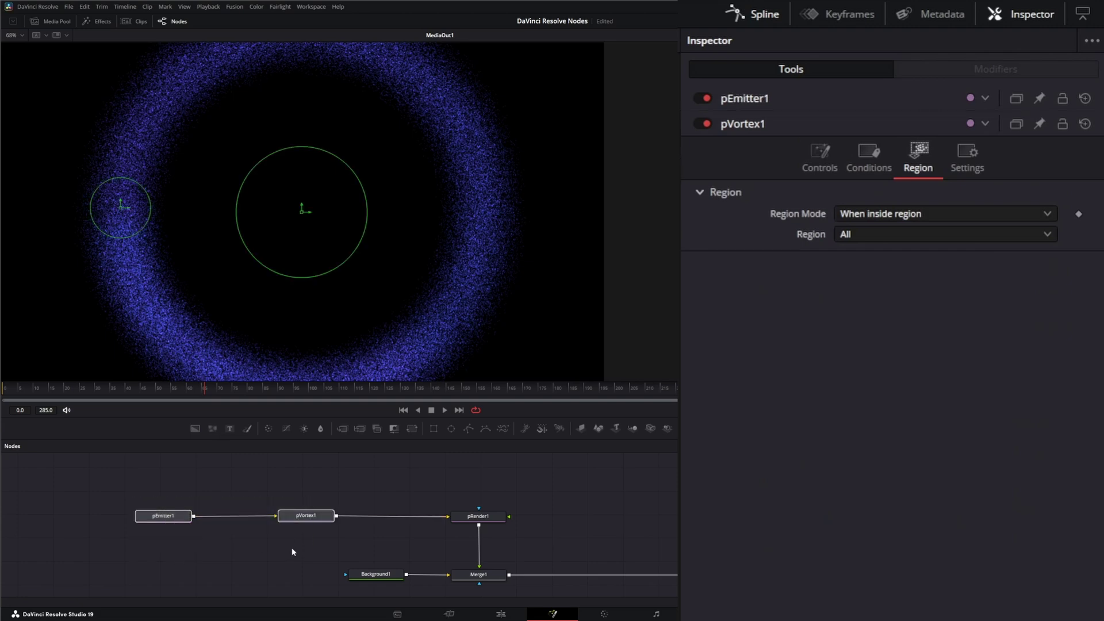
left_click(144, 557)
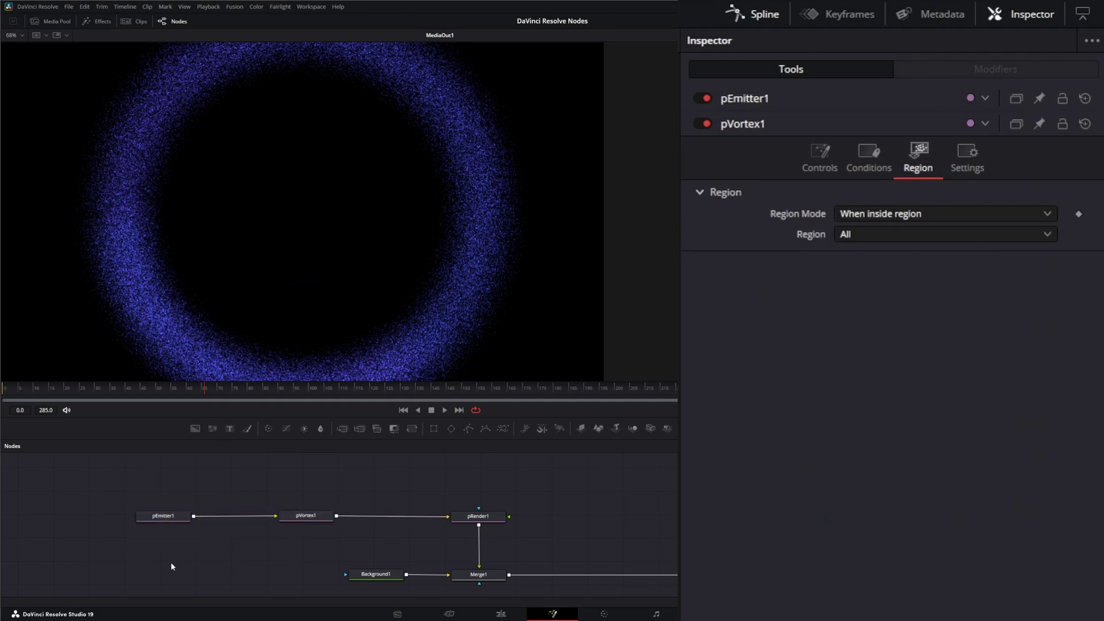
key("ctrl+v")
left_click_drag(154, 556, 182, 557)
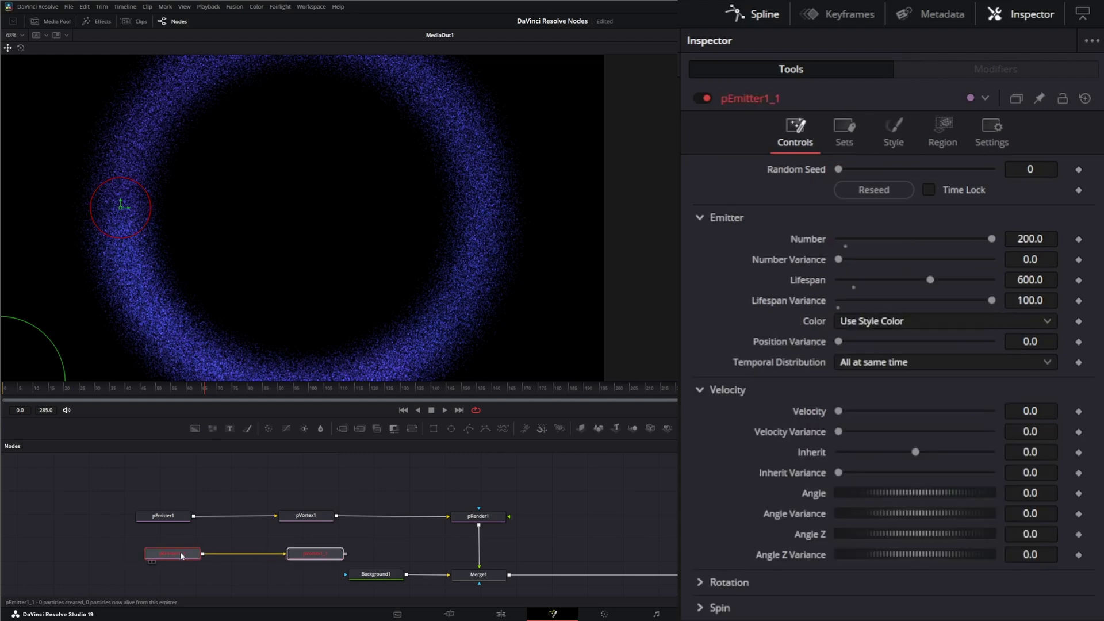
left_click(403, 410)
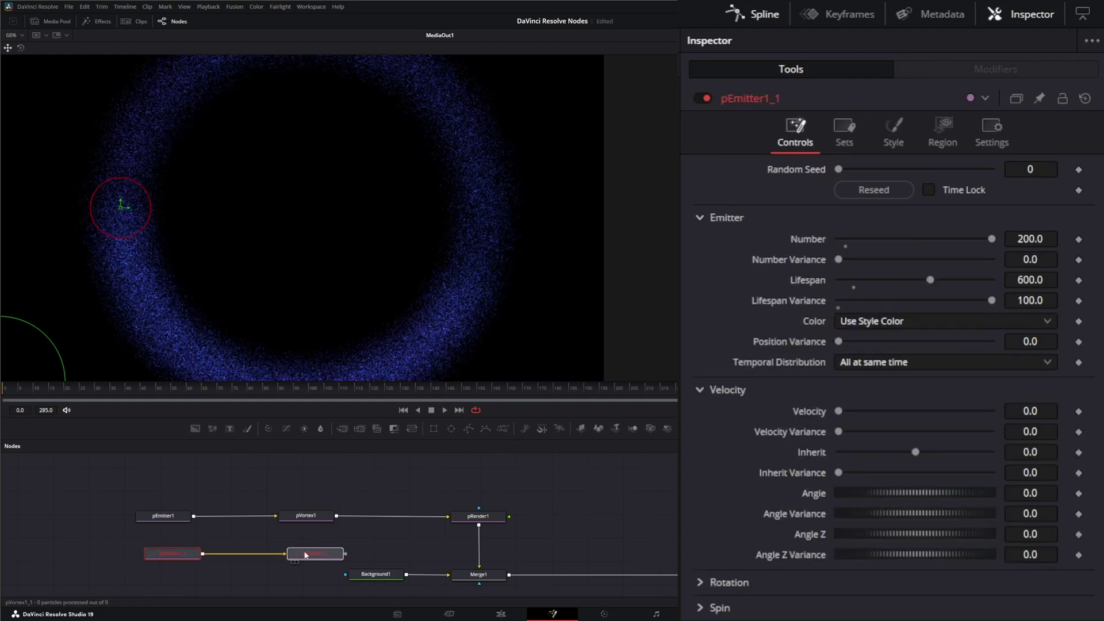
left_click_drag(305, 555, 310, 553)
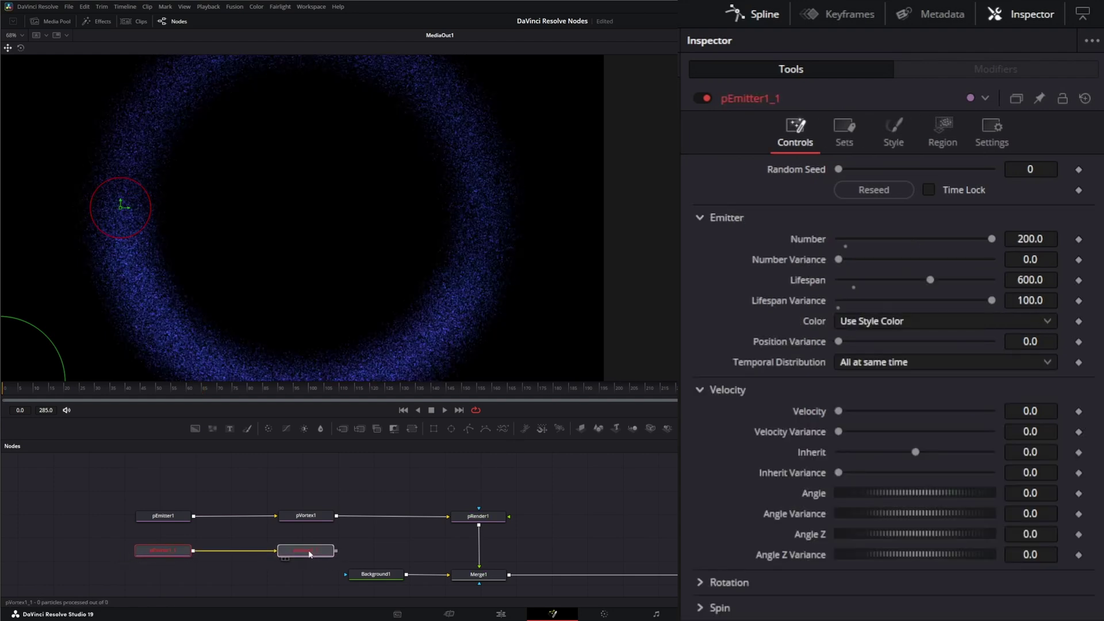
Step: Add a pMerge node and connect pVortex1 as its second particle input
key("shift+space")
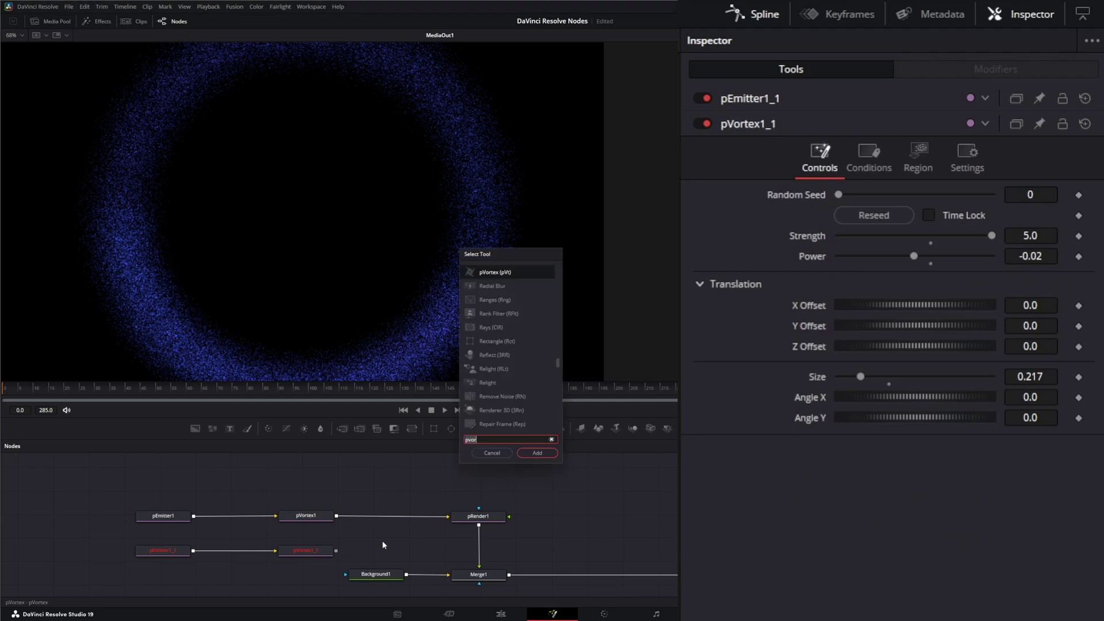
type("pme")
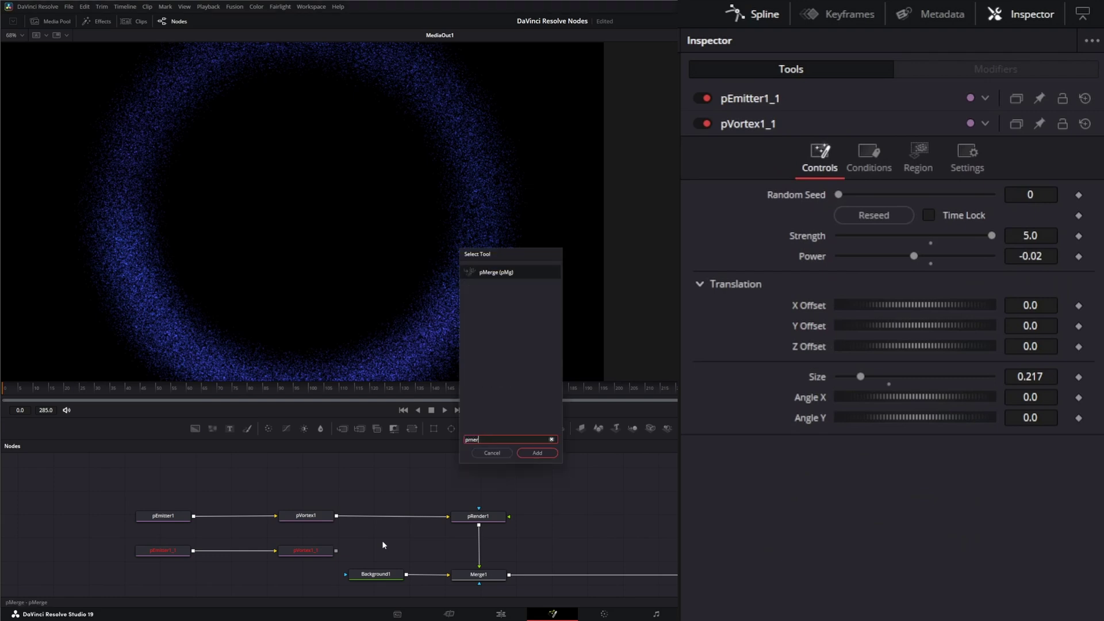
key("Return")
left_click_drag(384, 545, 393, 553)
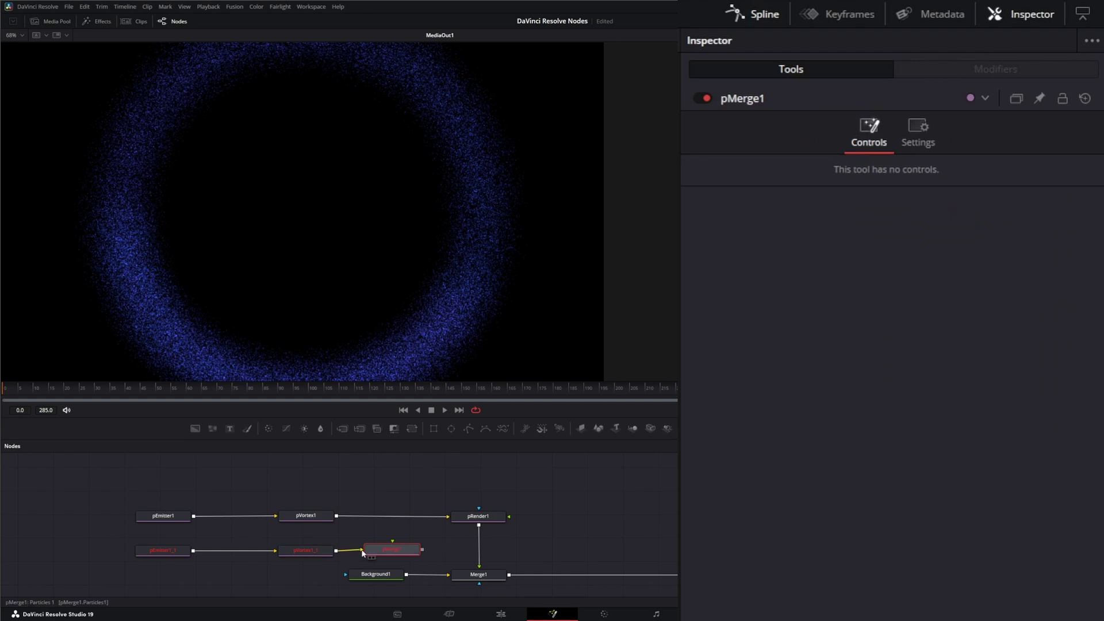
left_click_drag(337, 516, 449, 516)
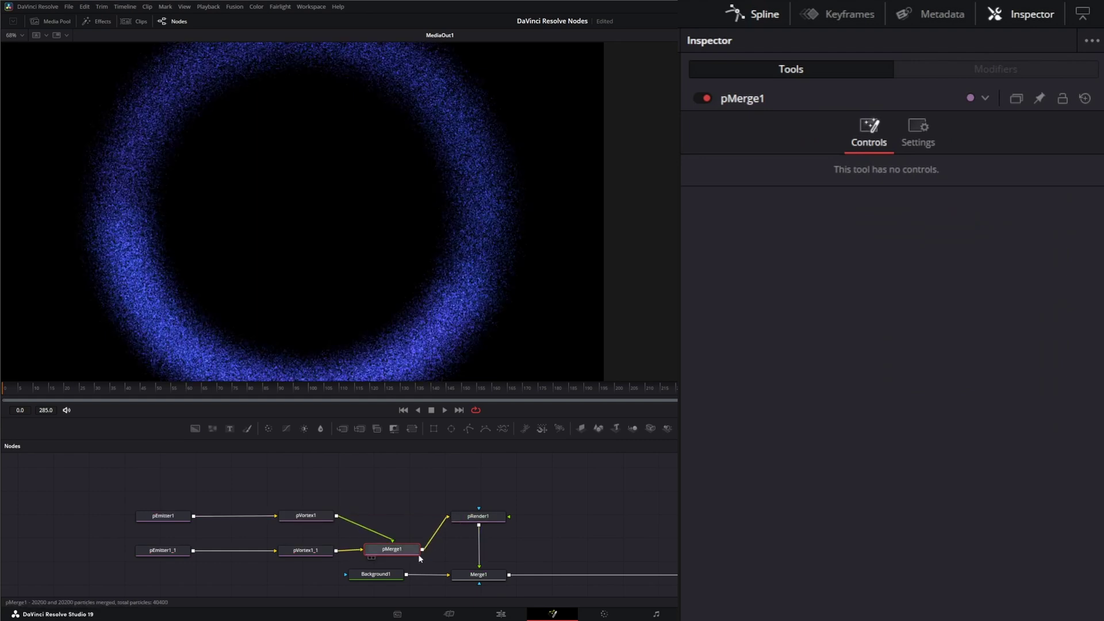
Step: Shrink pVortex1_1's Size to about 0.0978 and move pEmitter1_1 near the ring's centre
left_click(163, 550)
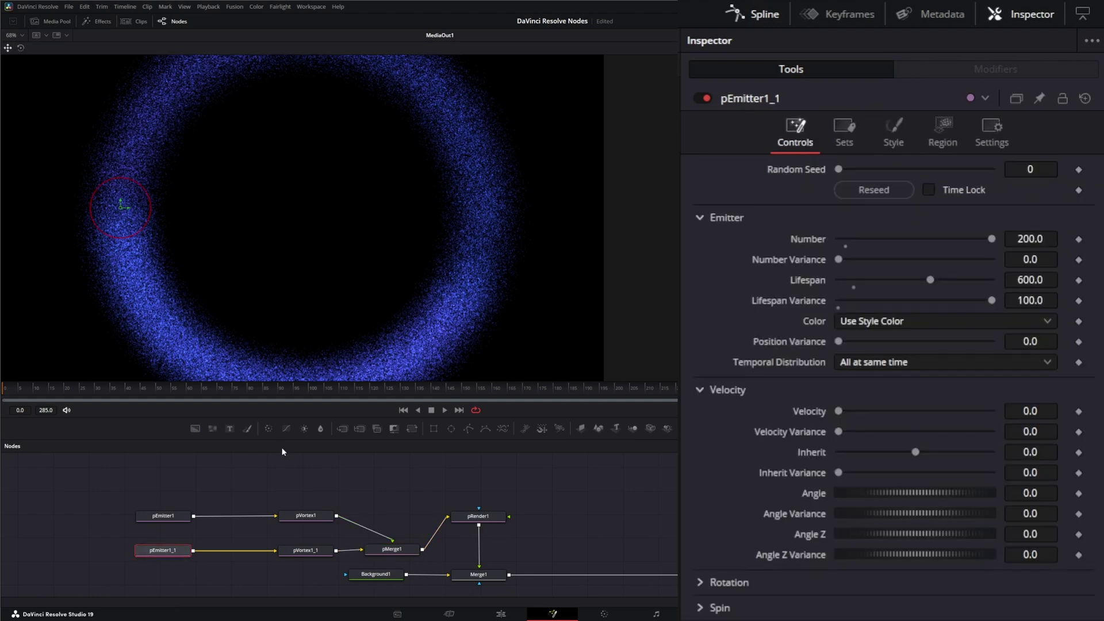
left_click_drag(132, 210, 230, 213)
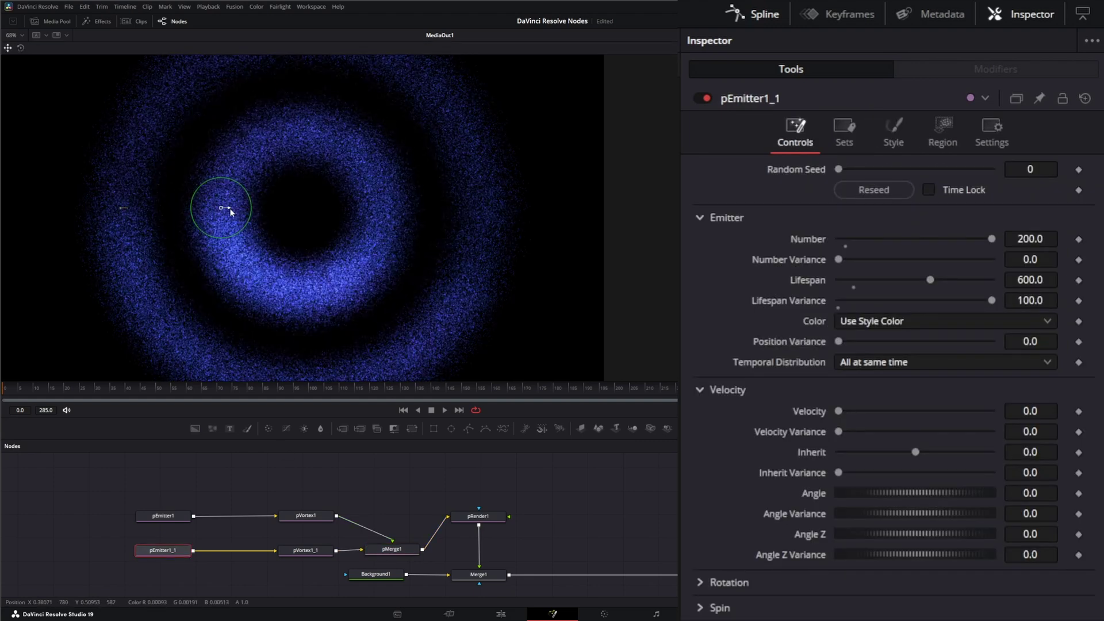
left_click(310, 551)
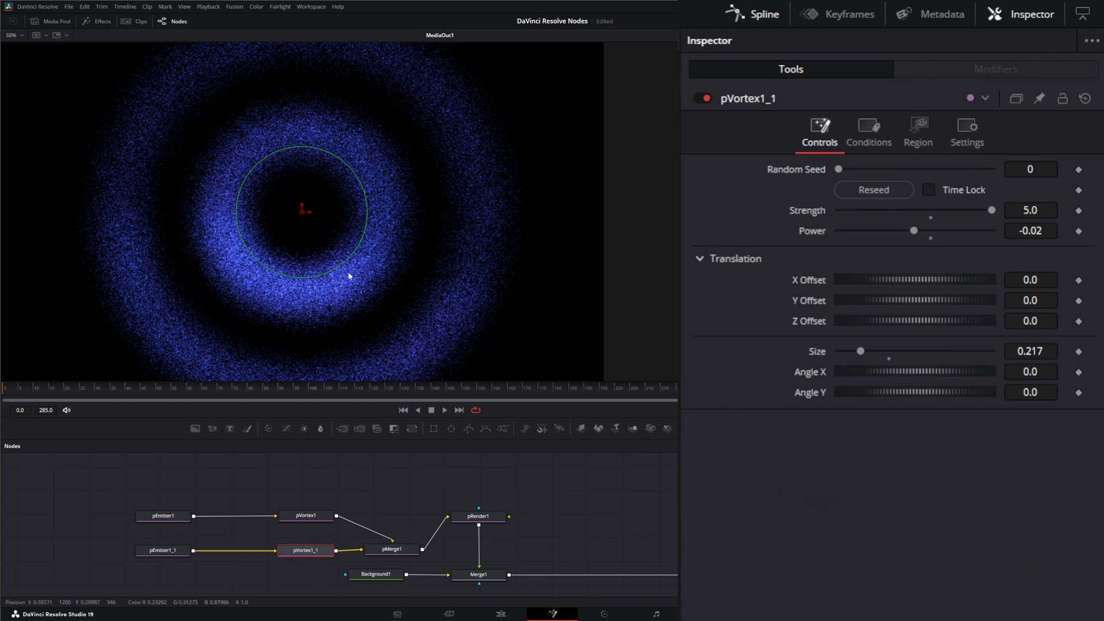
left_click_drag(339, 269, 317, 243)
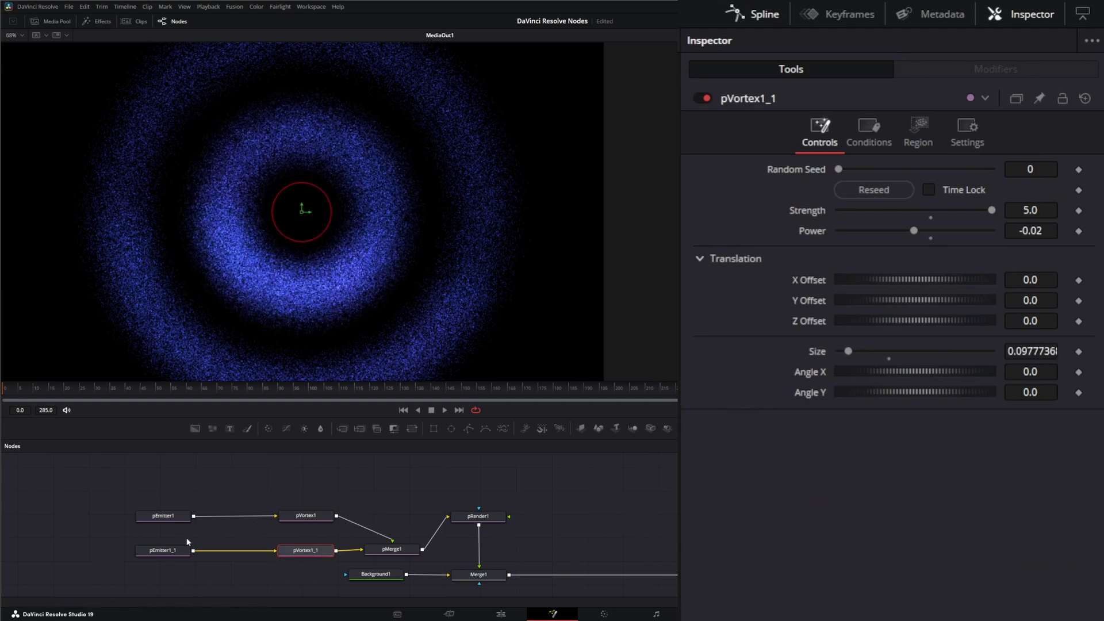
left_click(167, 552)
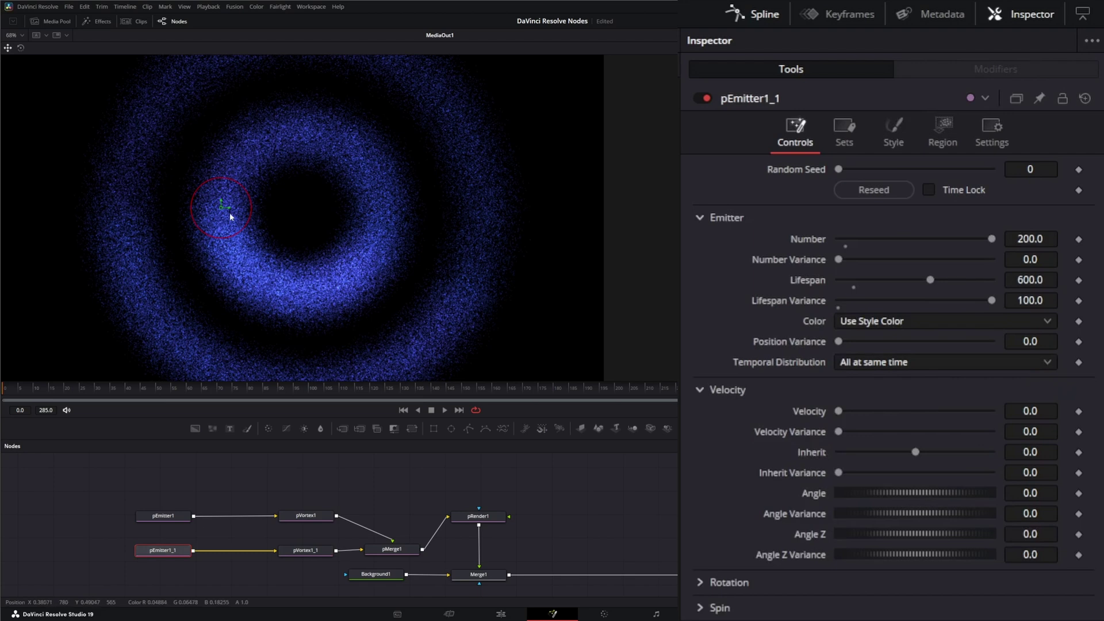
left_click_drag(230, 211, 281, 209)
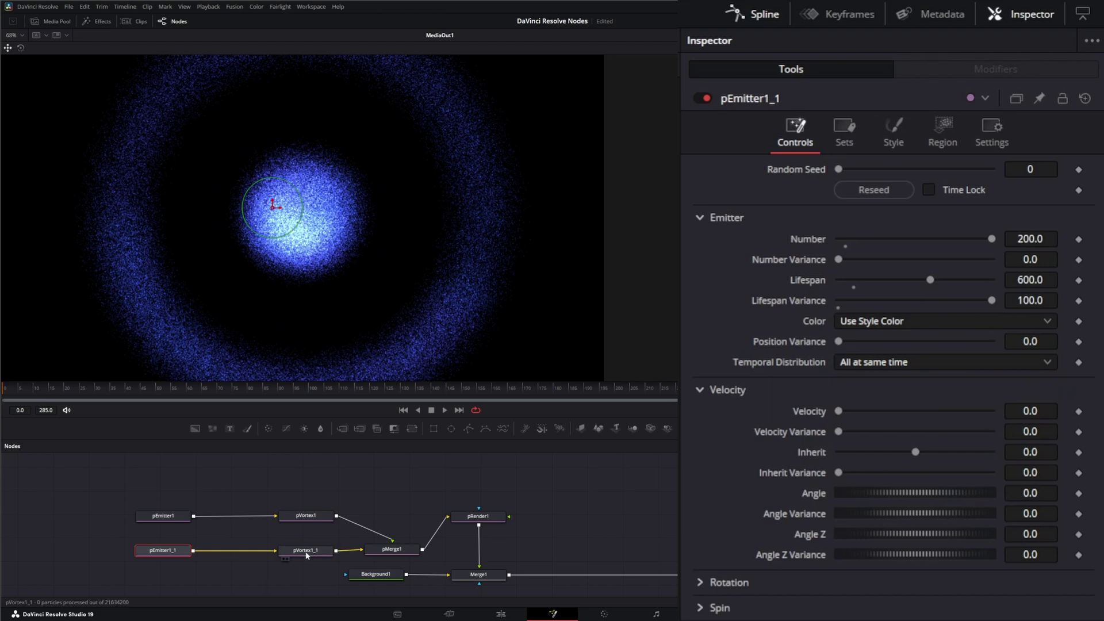
Step: Make pEmitter1_1's Color Over Life run from golden yellow to near-white
left_click(895, 132)
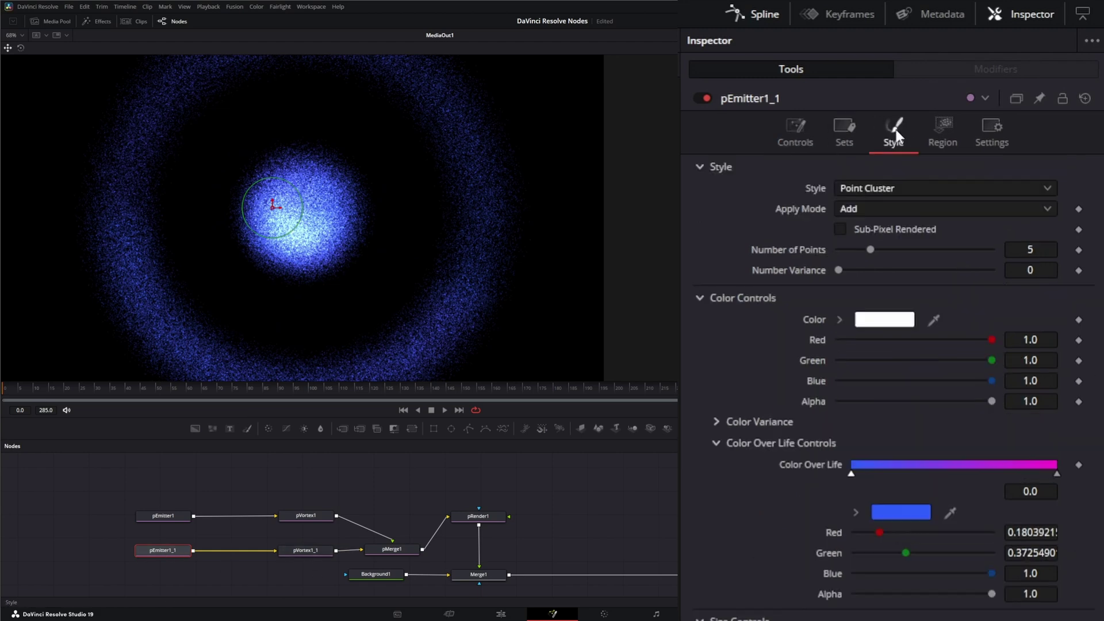
left_click(893, 512)
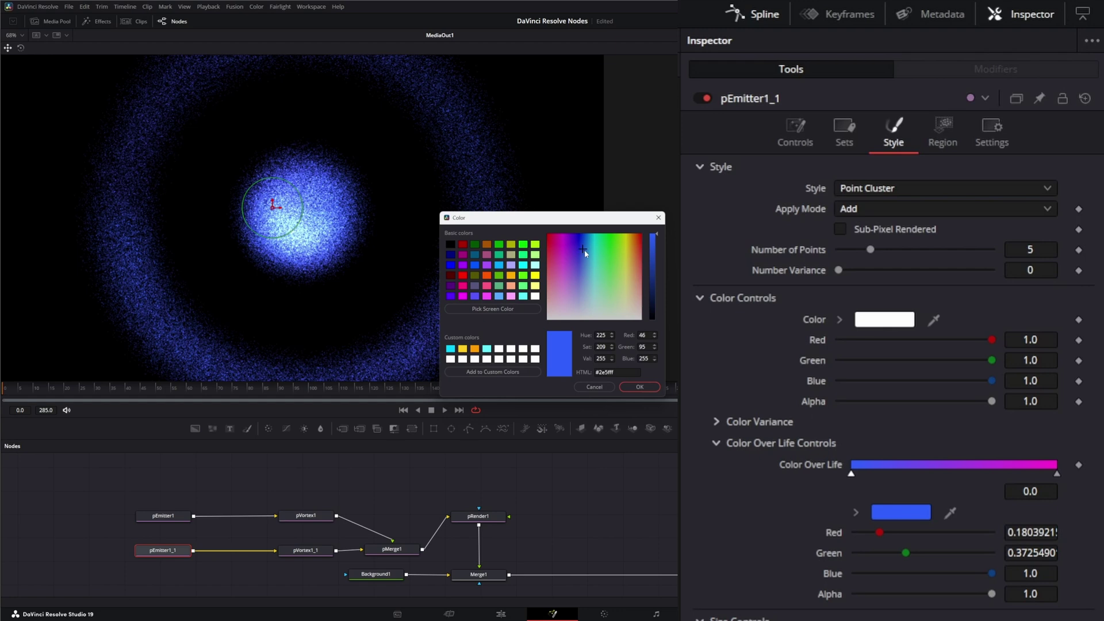
left_click_drag(584, 249, 630, 251)
left_click(640, 387)
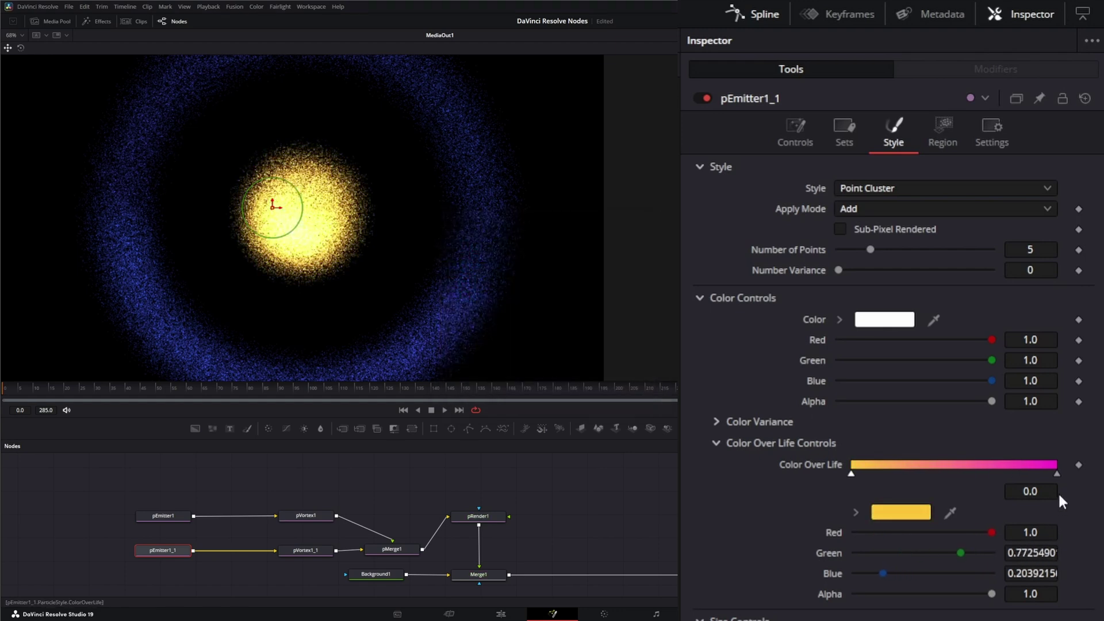
left_click(1057, 473)
left_click(906, 511)
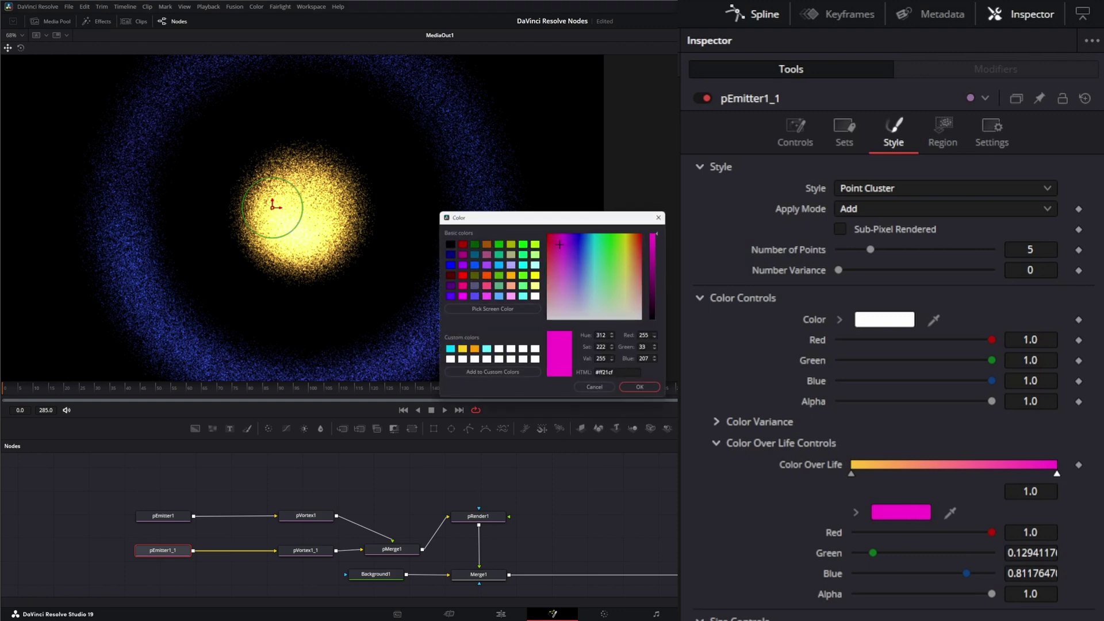
left_click_drag(561, 245, 620, 318)
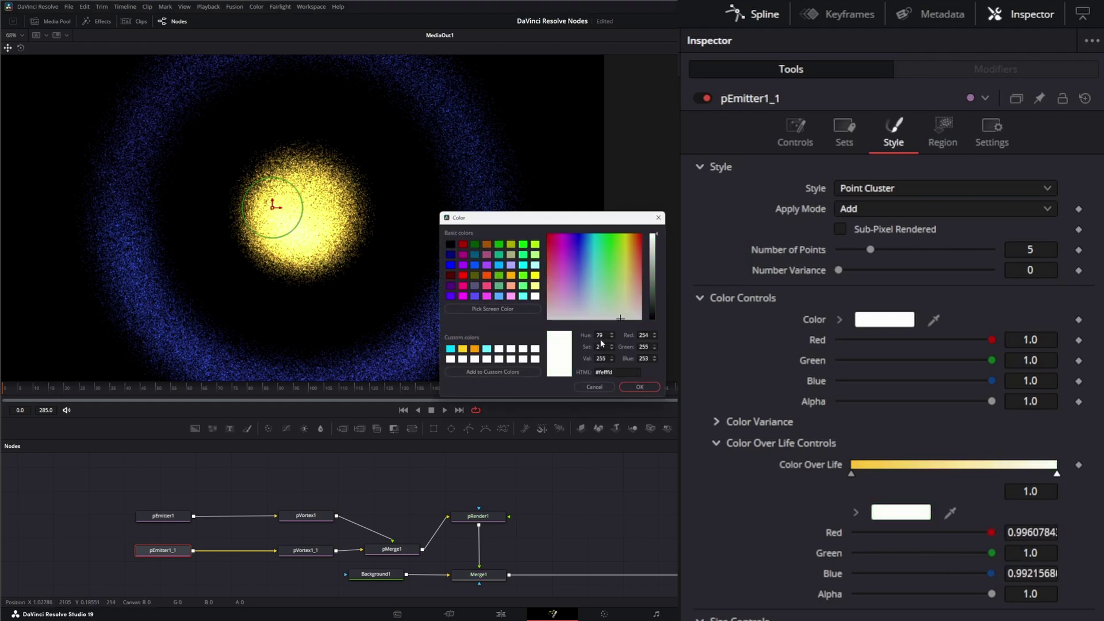
left_click(641, 387)
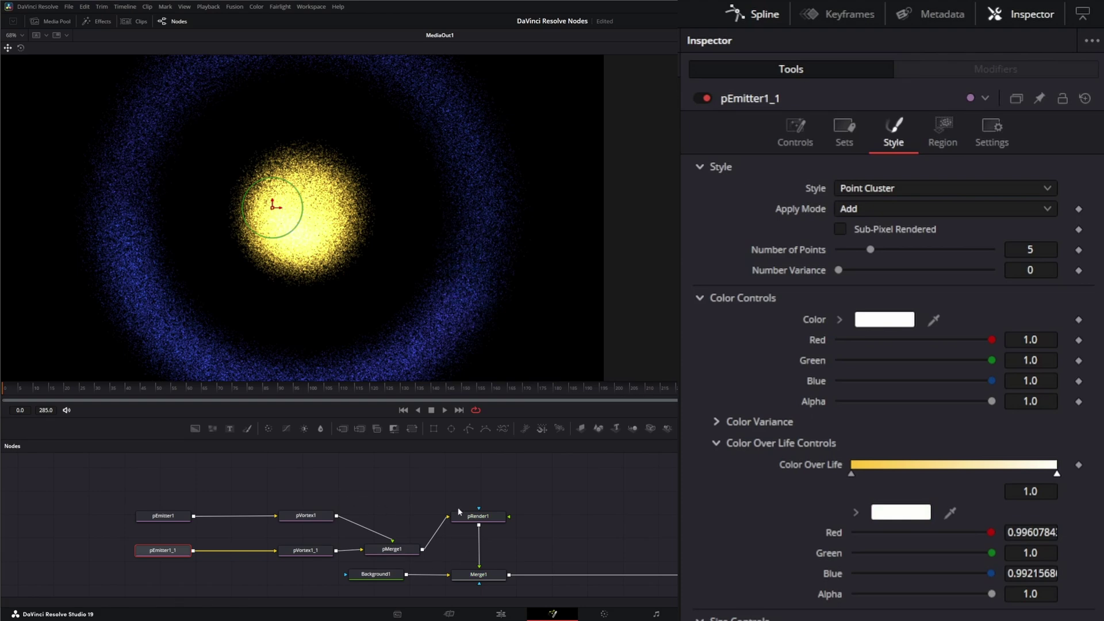
Step: Set pVortex1_1's Strength to -5.0 to reverse the inner swirl, previewing playback
left_click(446, 411)
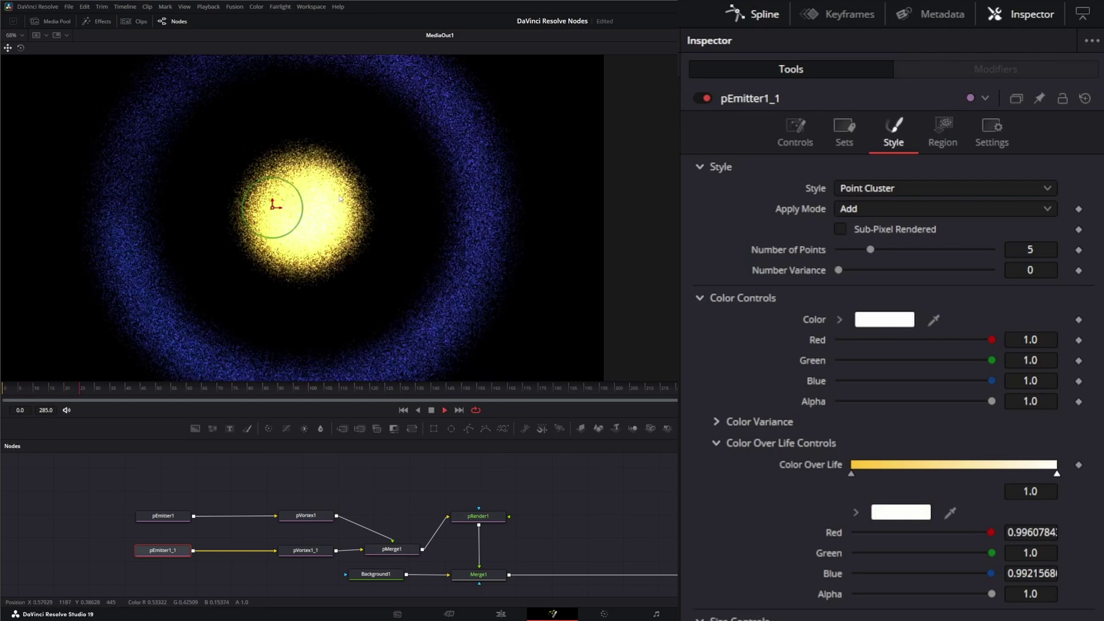
left_click(431, 411)
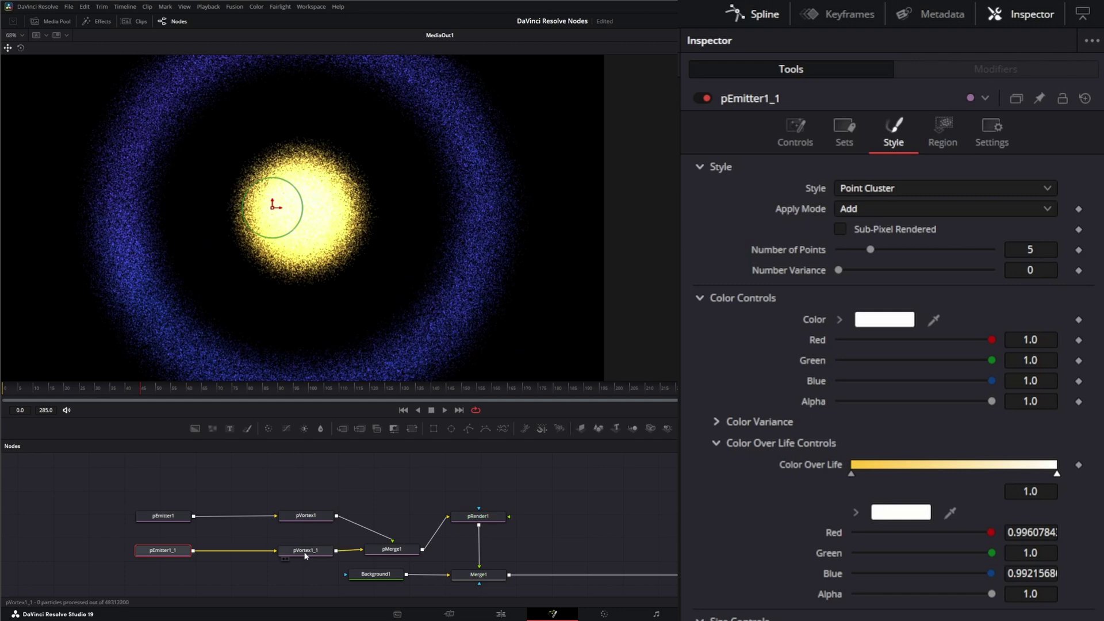
left_click(306, 553)
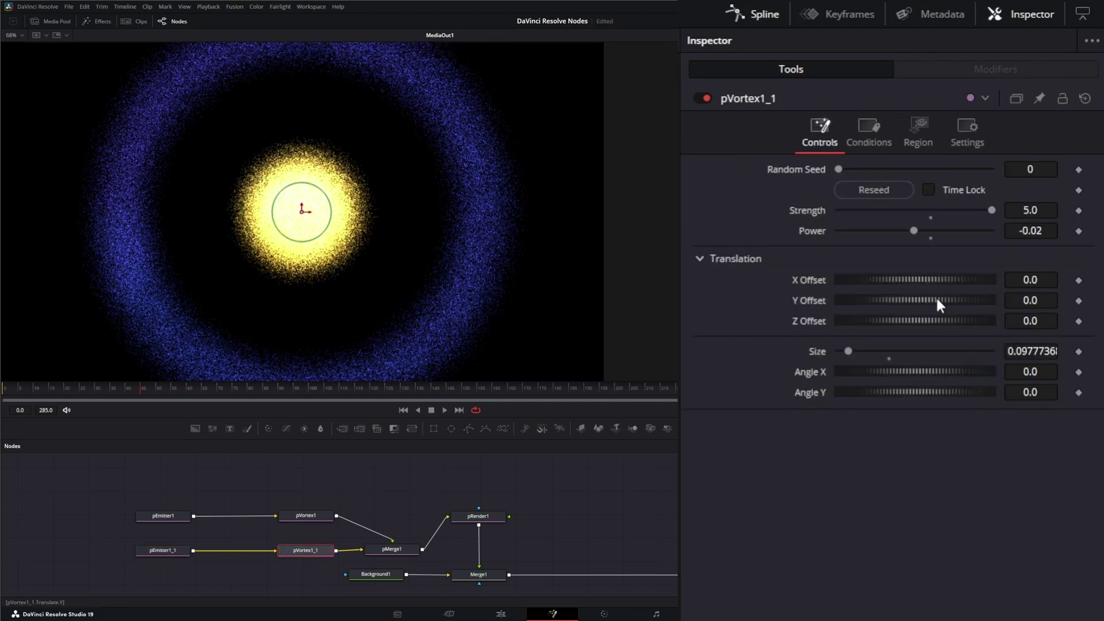
left_click_drag(992, 208, 808, 215)
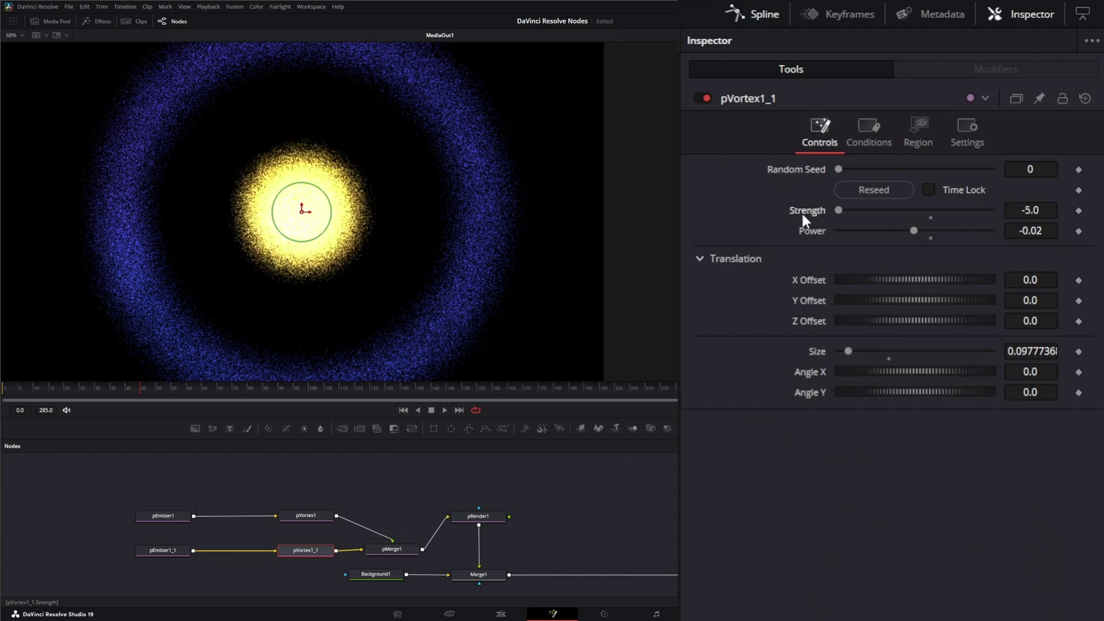
left_click(446, 411)
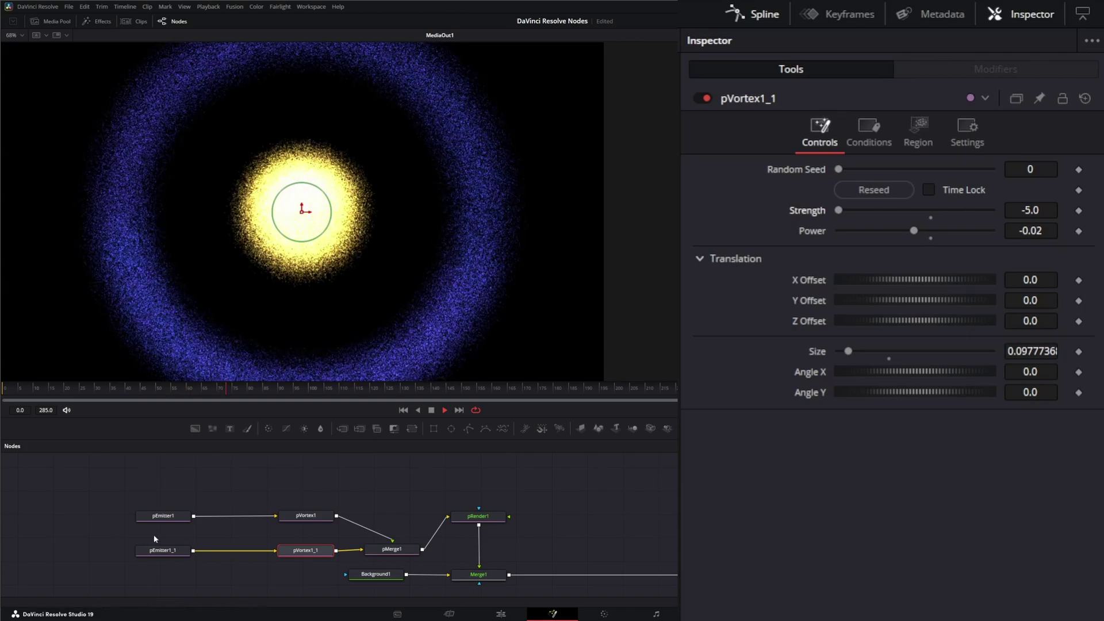
left_click(163, 516)
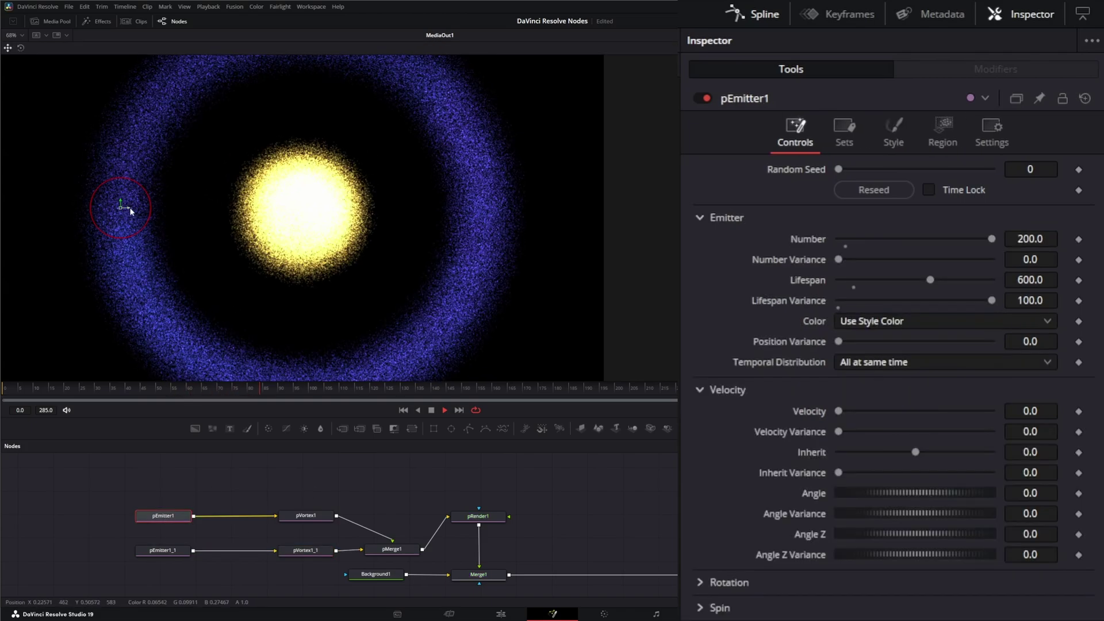
Step: Nudge pEmitter1's source slightly right to tighten the blue ring, then clear the node selection
left_click_drag(129, 210, 167, 208)
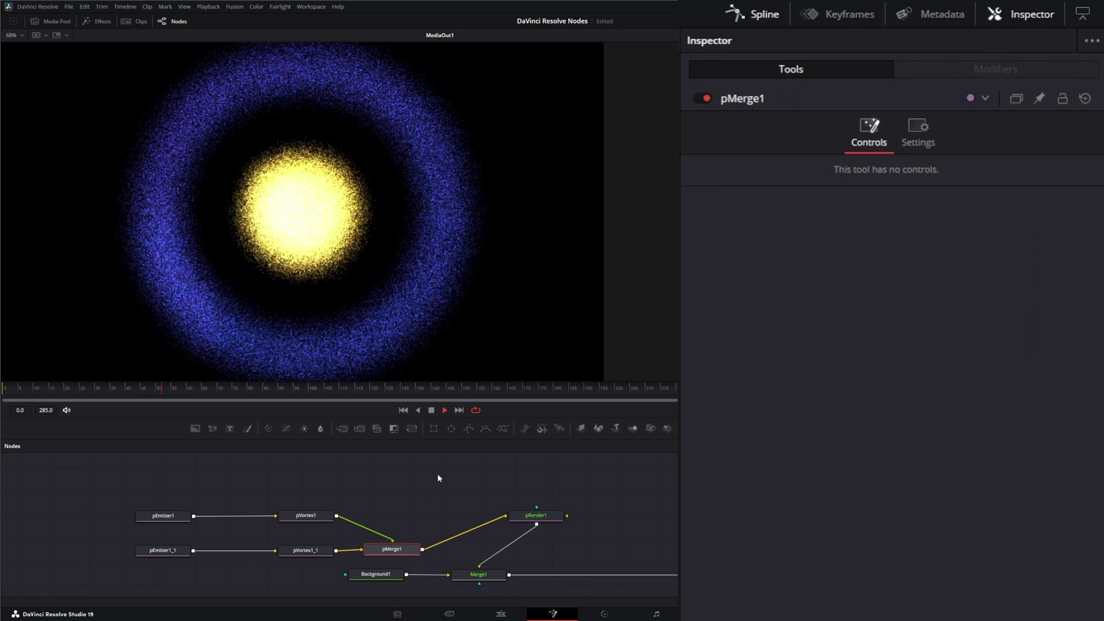
left_click_drag(122, 473, 201, 578)
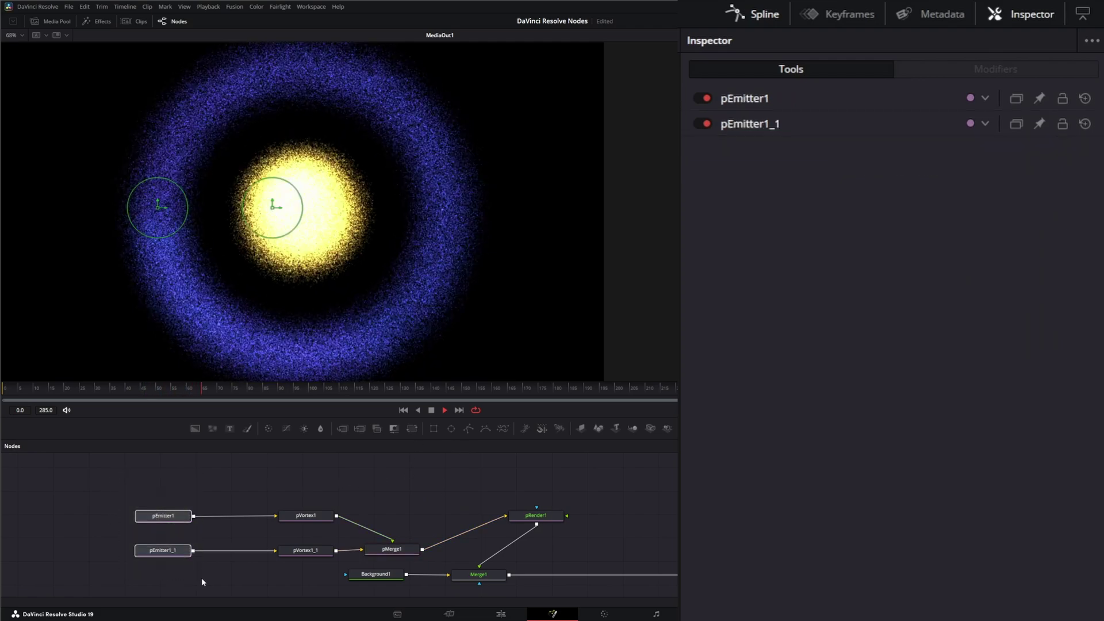
left_click_drag(255, 484, 322, 581)
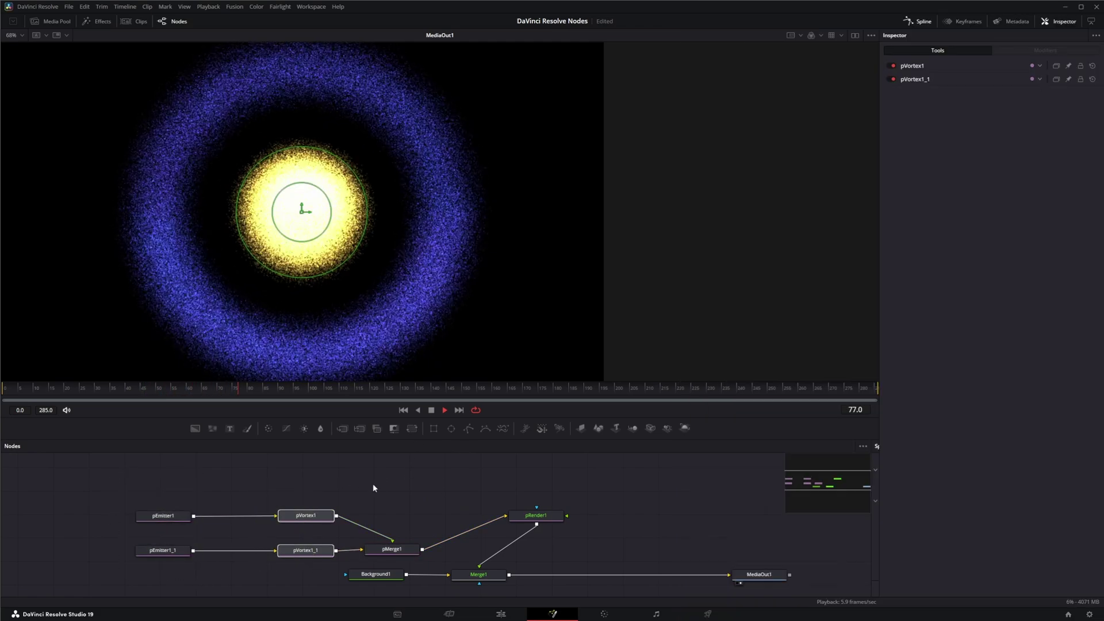
left_click(373, 483)
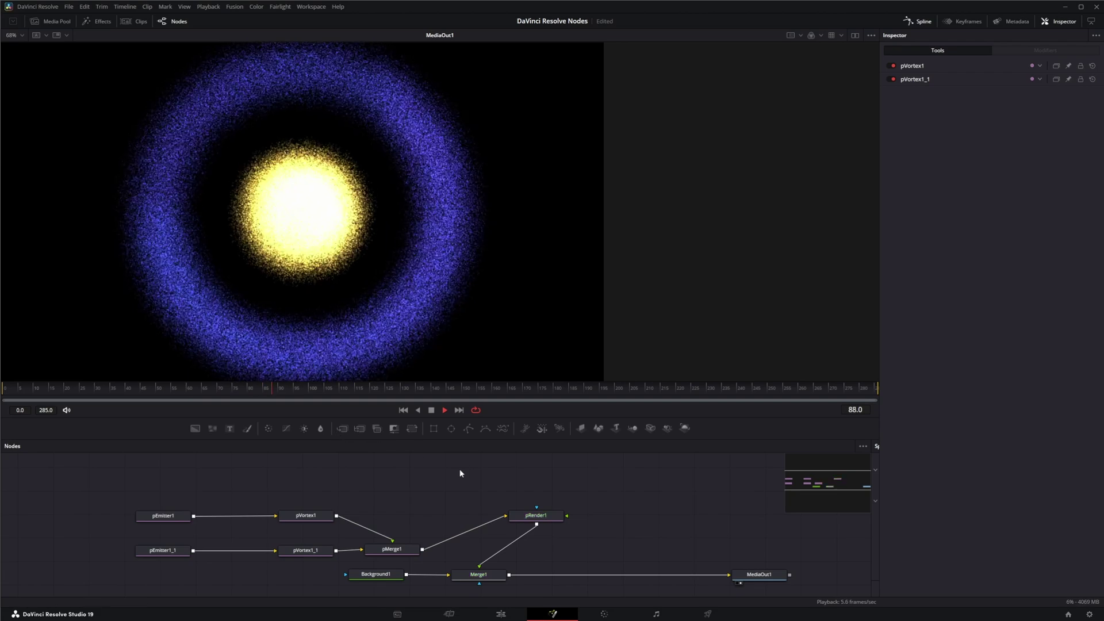